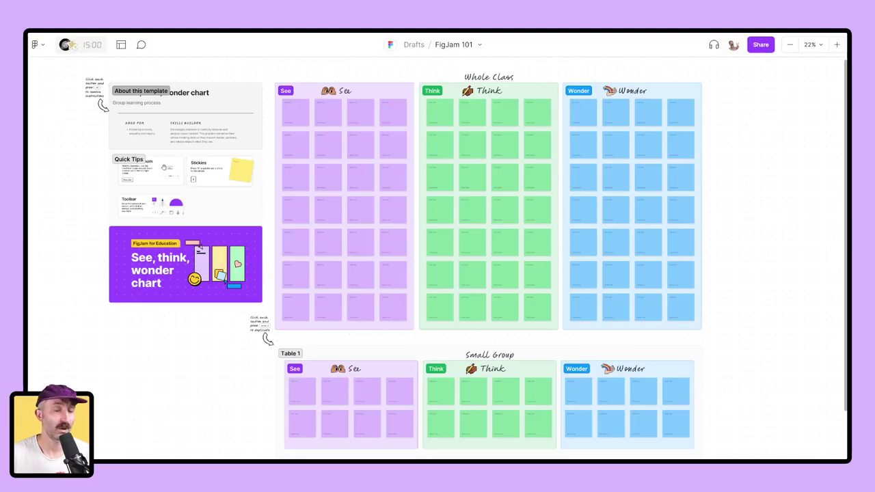
Advance past the Circle map, Paper Options letters and FigJam 101 for K12 frames to 'This video will cover'
key(n)
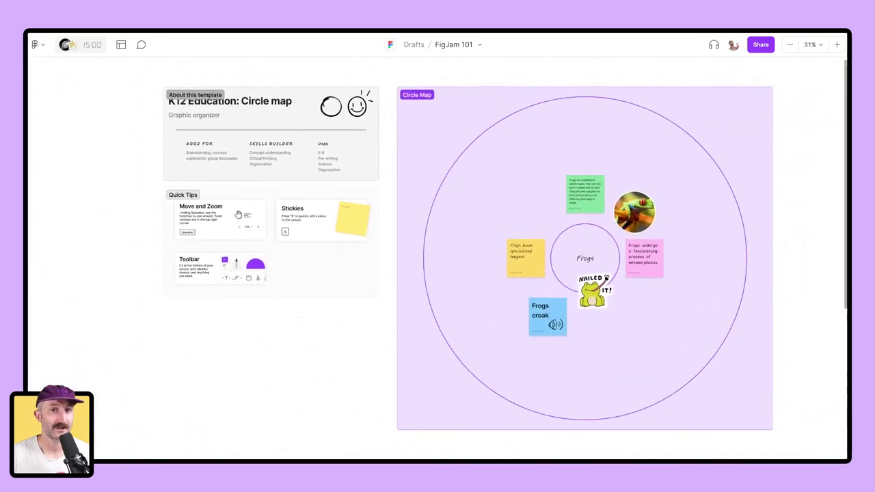
key(n)
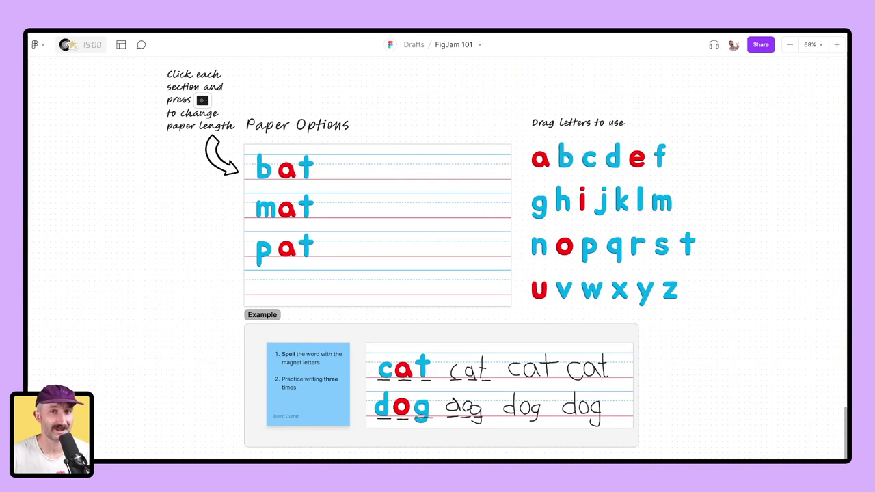
key(n)
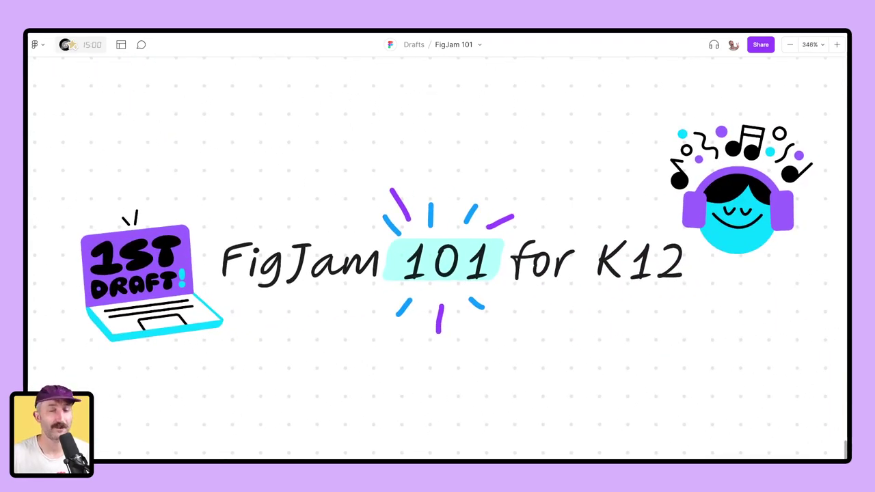
key(n)
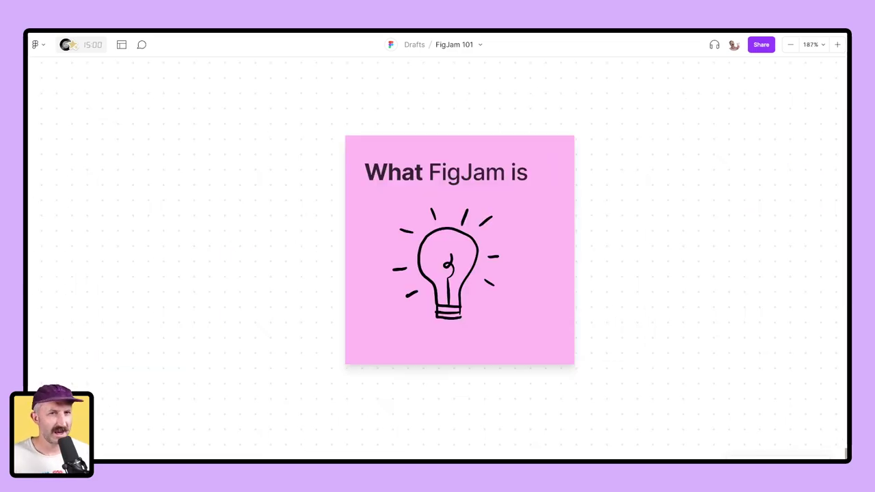
Advance through the online whiteboard, Free for education and Can redefine collaboration images to 'How to navigate a FigJam'
key(n)
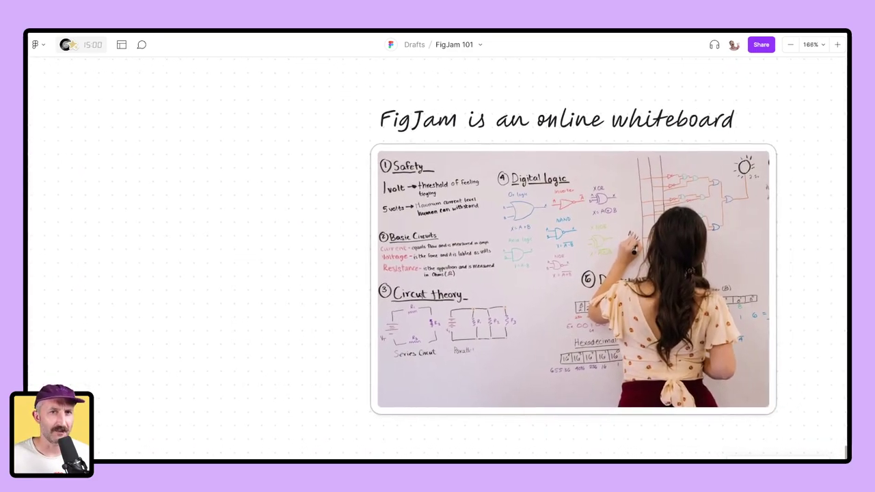
key(n)
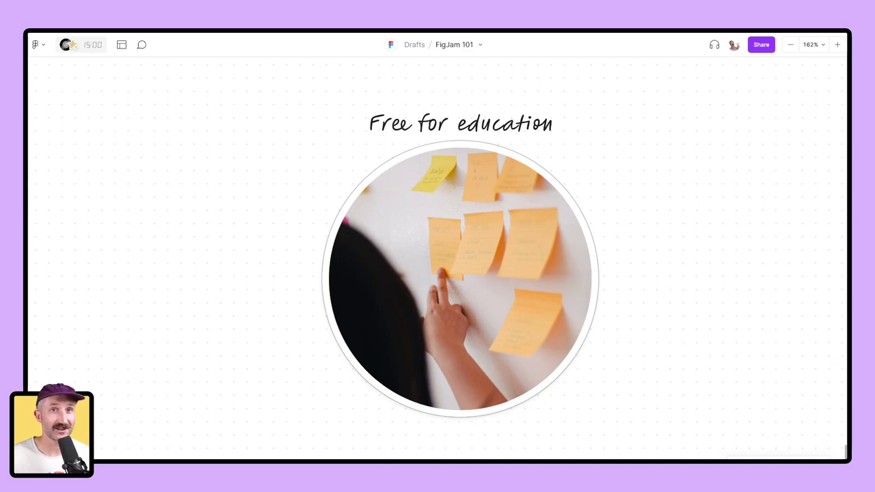
key(n)
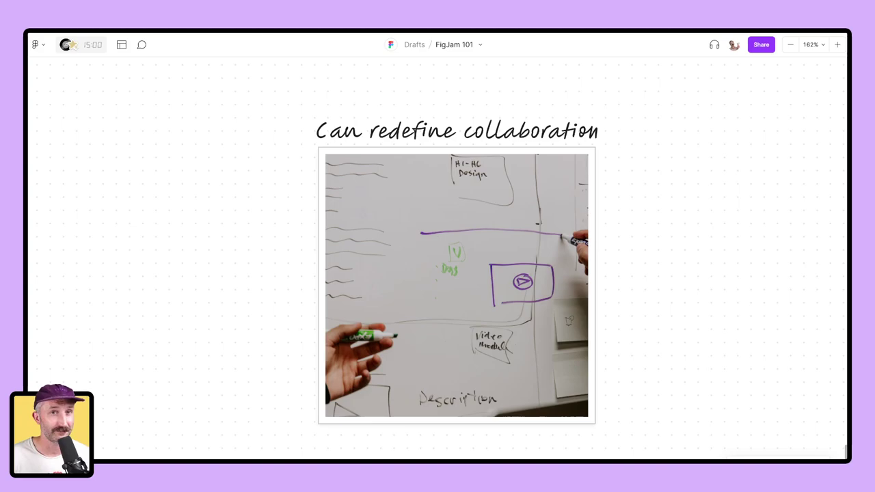
key(n)
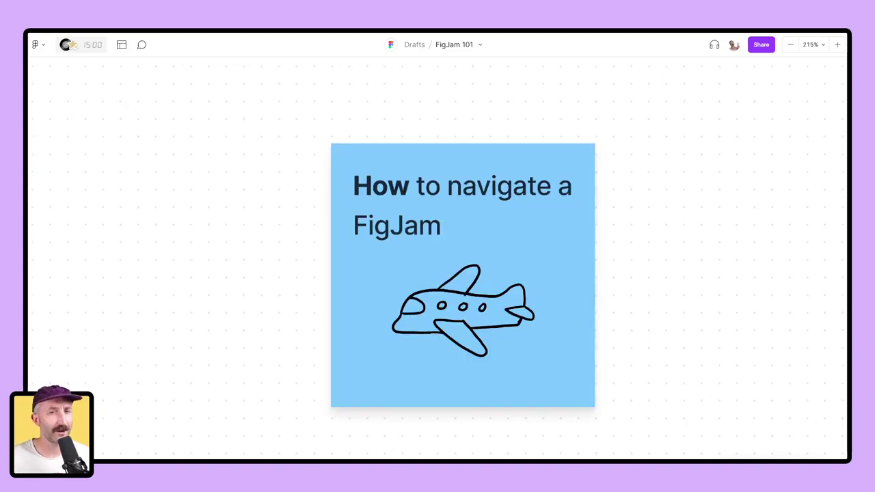
Stop presenting, then look over the main menu and the timer, music and voting panel
scroll(456, 307, down, 5)
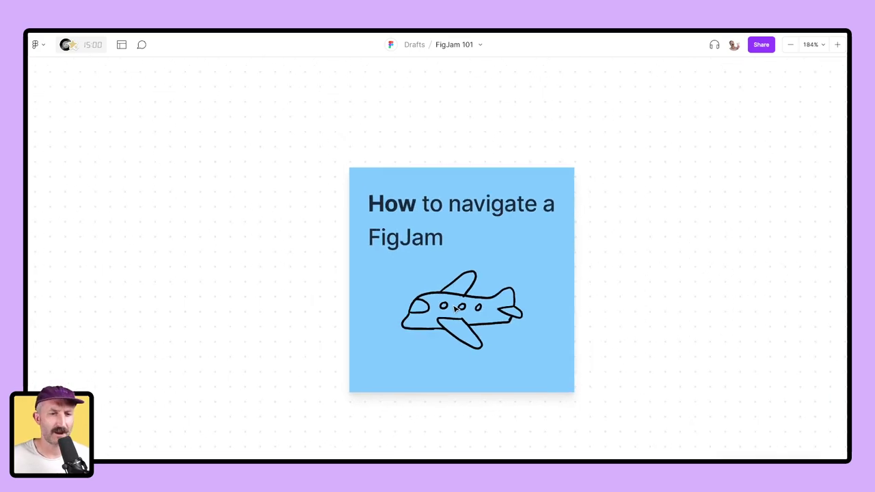
key(ctrl+backslash)
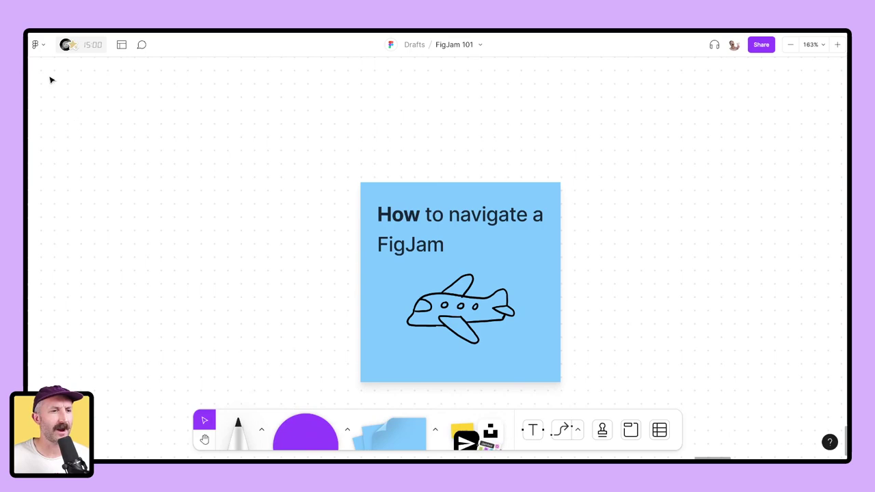
click(39, 45)
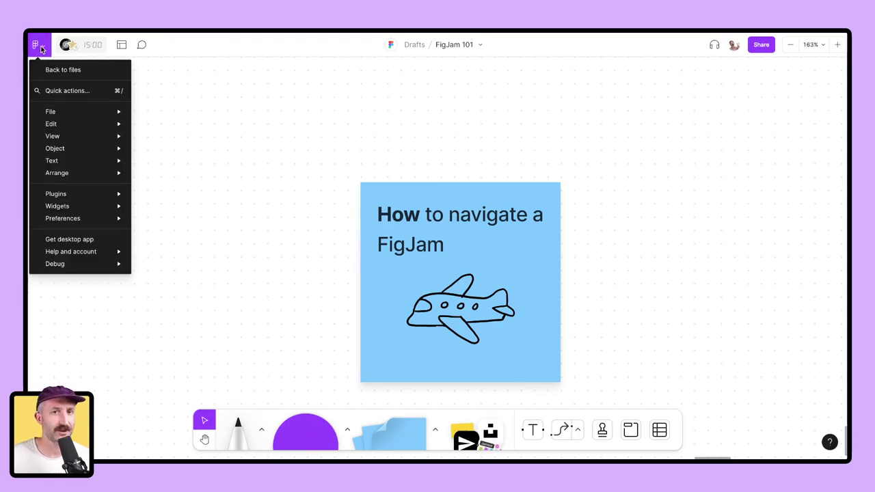
click(39, 45)
click(91, 45)
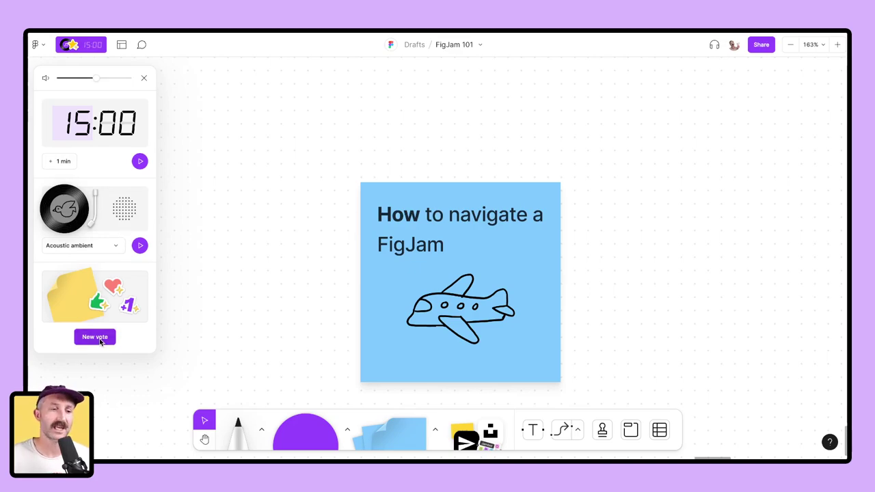
click(143, 78)
Browse the classroom templates, then check the file options list and the Share settings
click(121, 45)
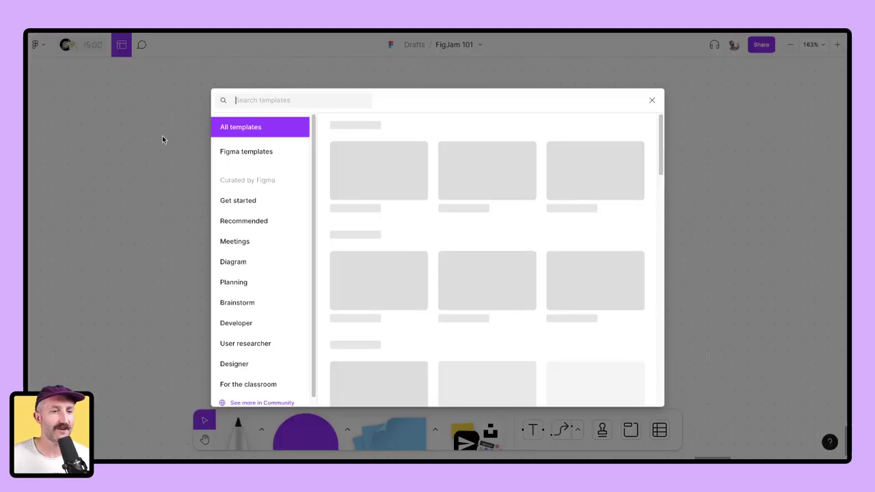
click(253, 385)
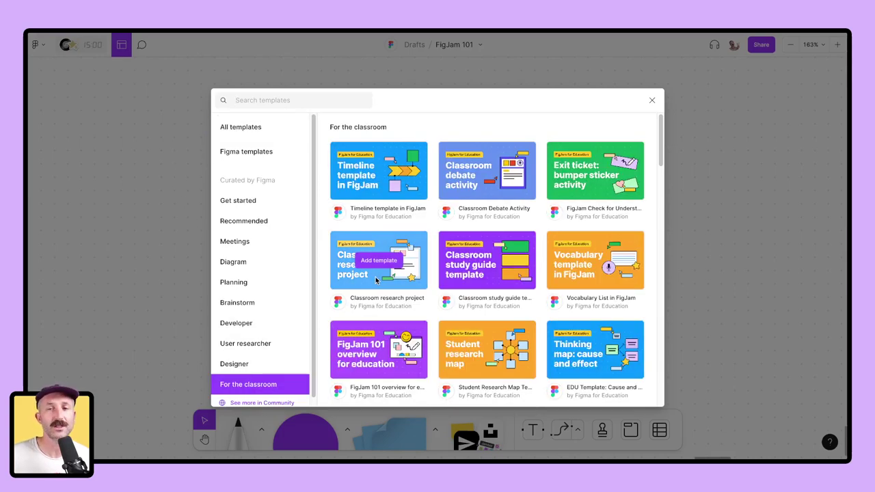
click(652, 100)
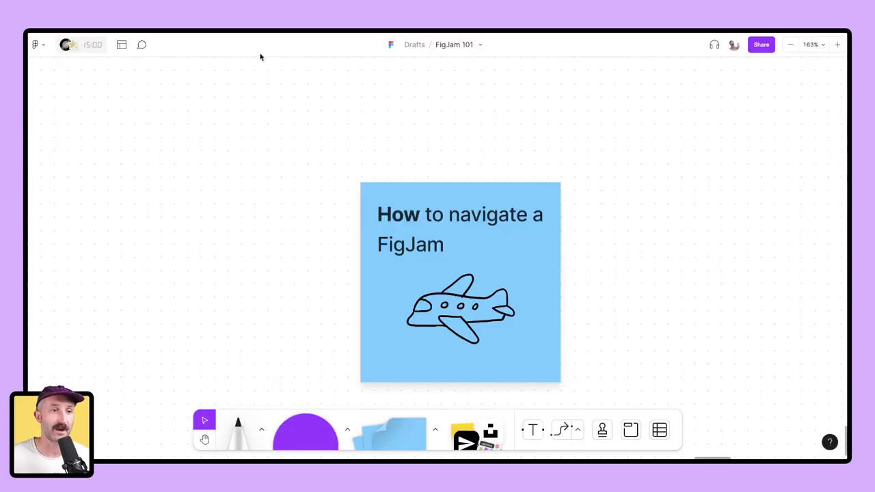
click(483, 45)
click(601, 93)
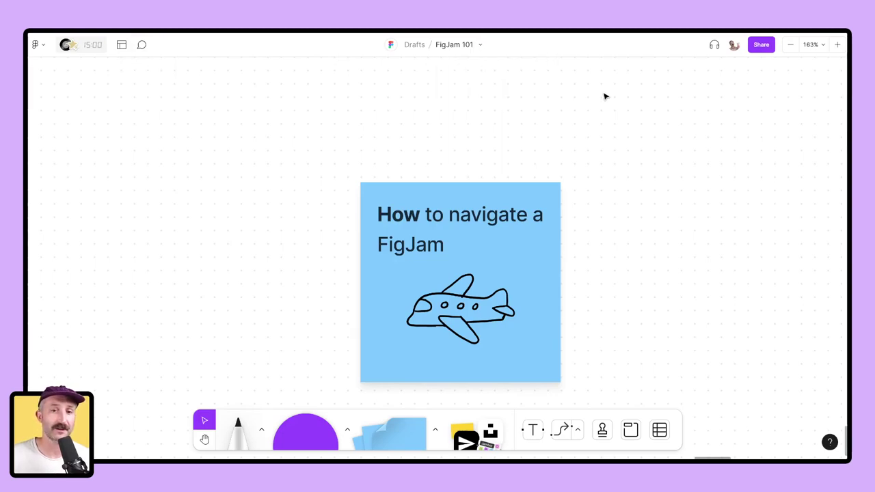
click(759, 46)
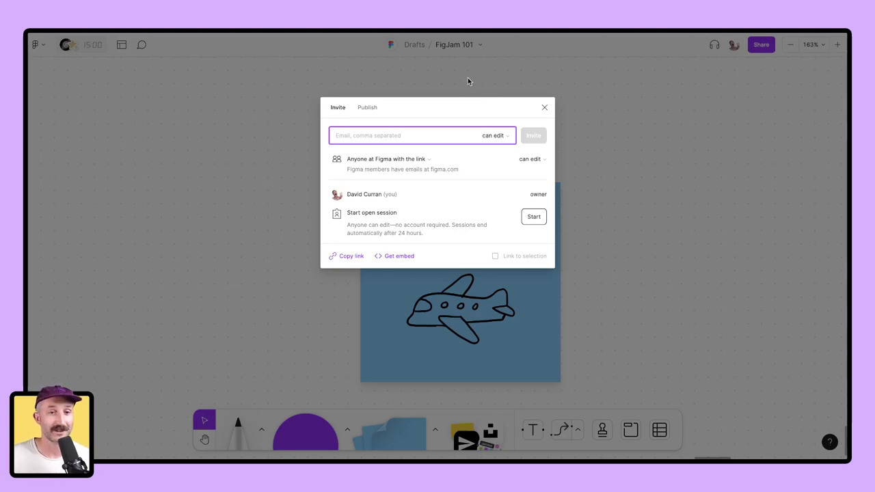
click(545, 108)
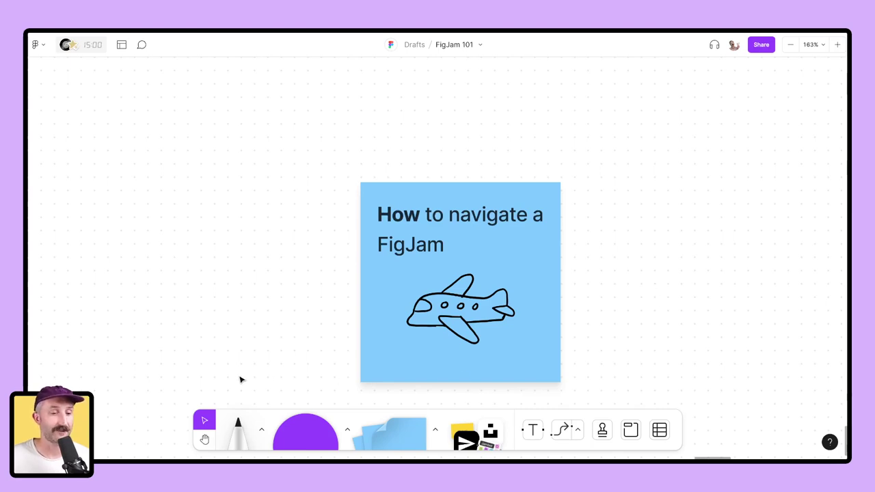
Look through the marker, shape and sticky note options in the toolbar
click(257, 437)
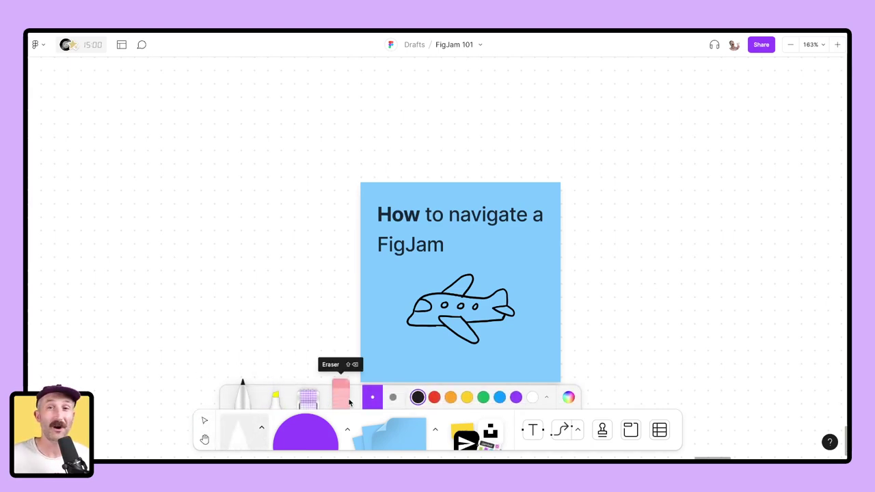
click(349, 432)
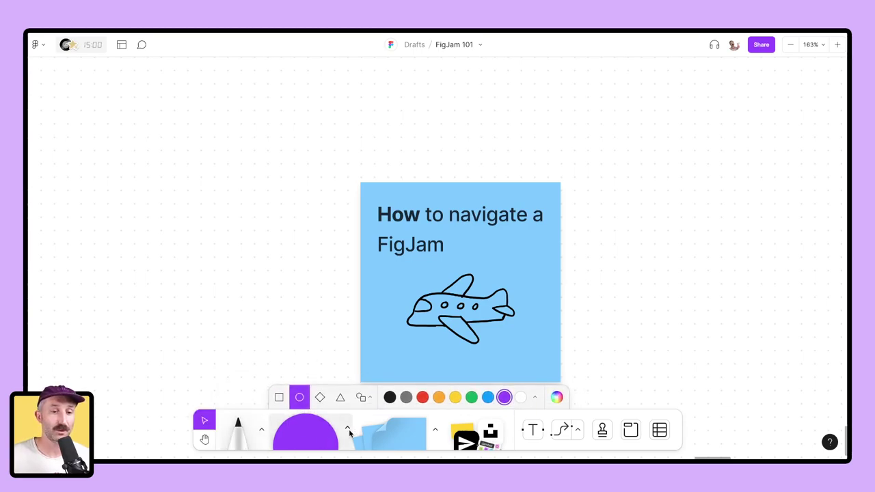
click(361, 399)
click(399, 429)
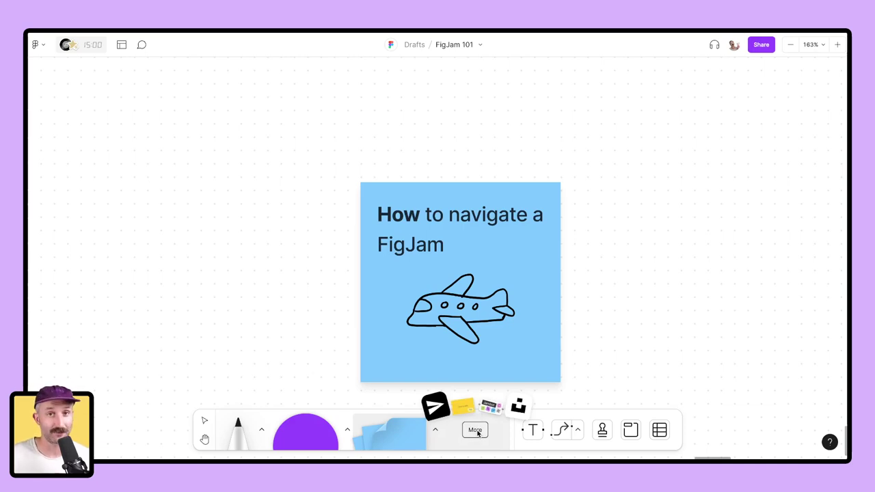
Browse the Stickers, Templates and Widgets results in the add-ons search panel
click(477, 432)
click(390, 138)
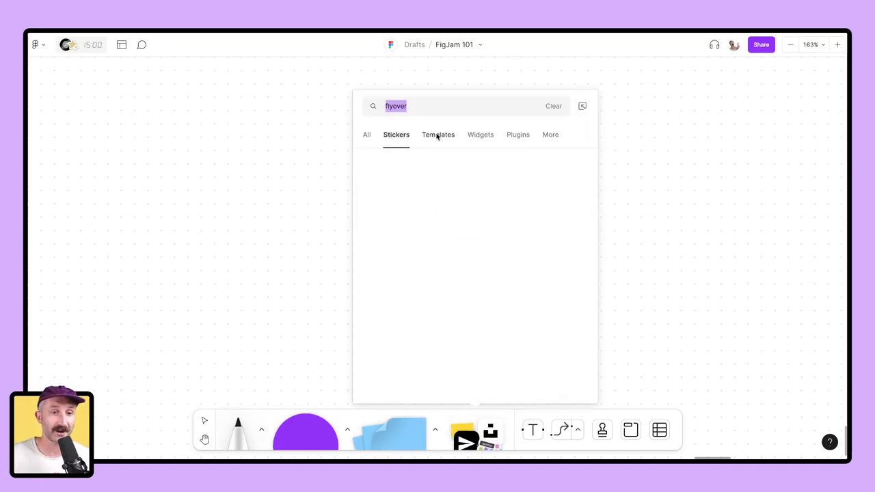
click(441, 136)
click(475, 137)
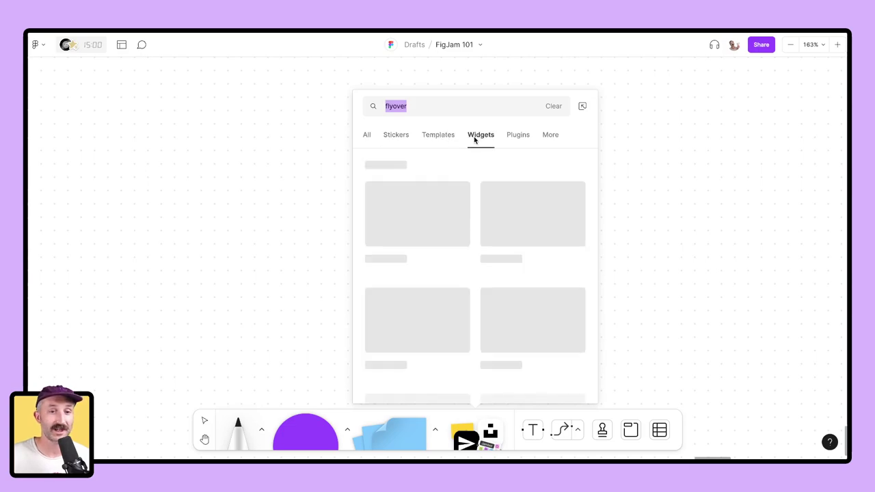
click(631, 178)
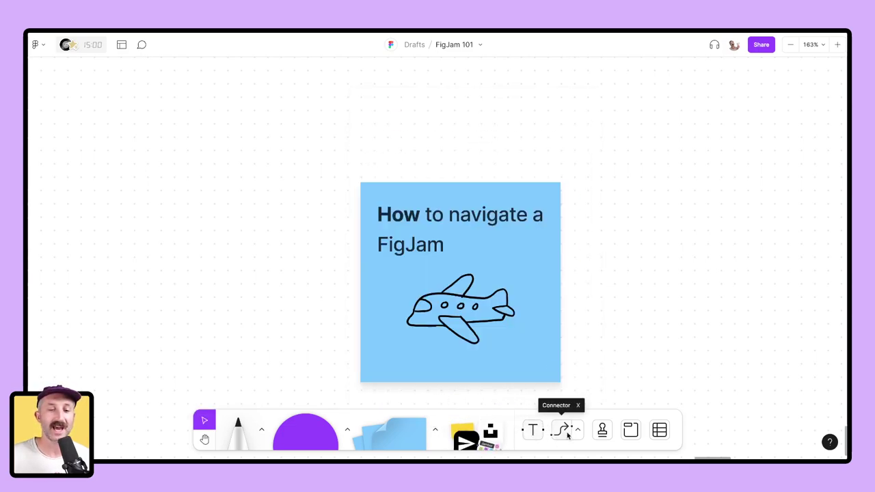
Send fire emotes over the airplane sketch from the stamp wheel's emote side
click(602, 430)
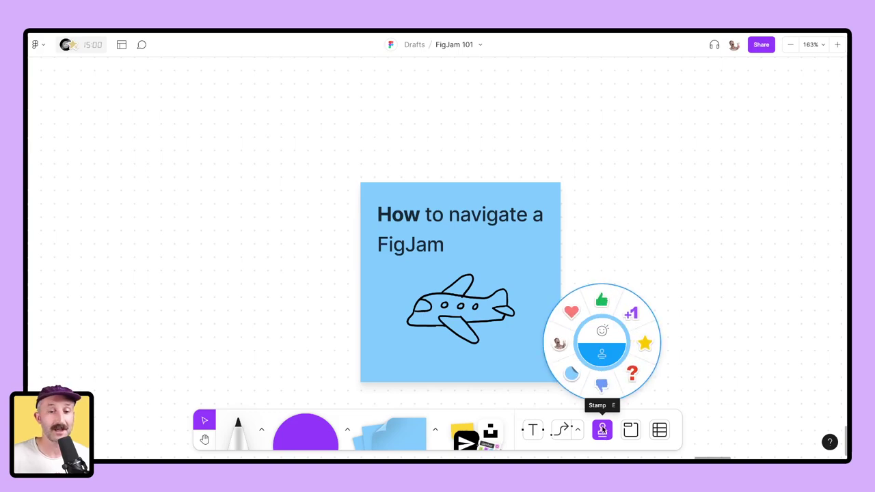
click(601, 331)
click(599, 297)
click(524, 328)
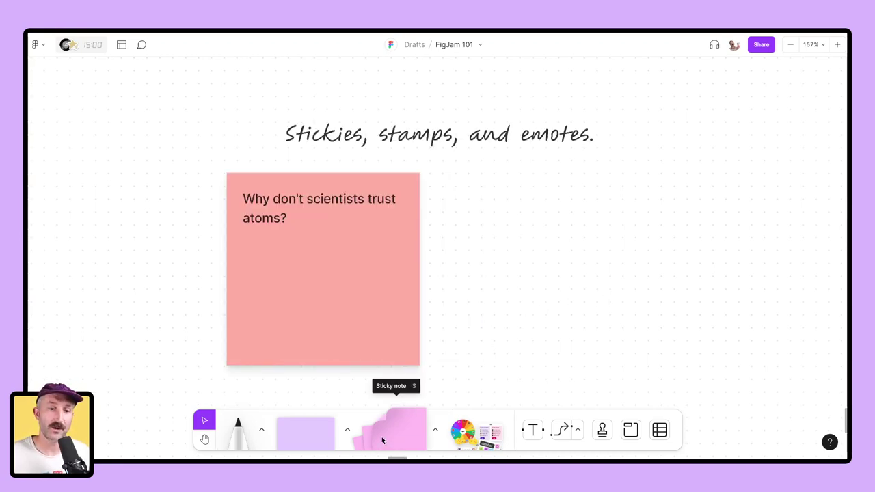
Add a pink sticky right of the atoms joke containing 'Because they make up everything!'
drag(381, 439, 545, 269)
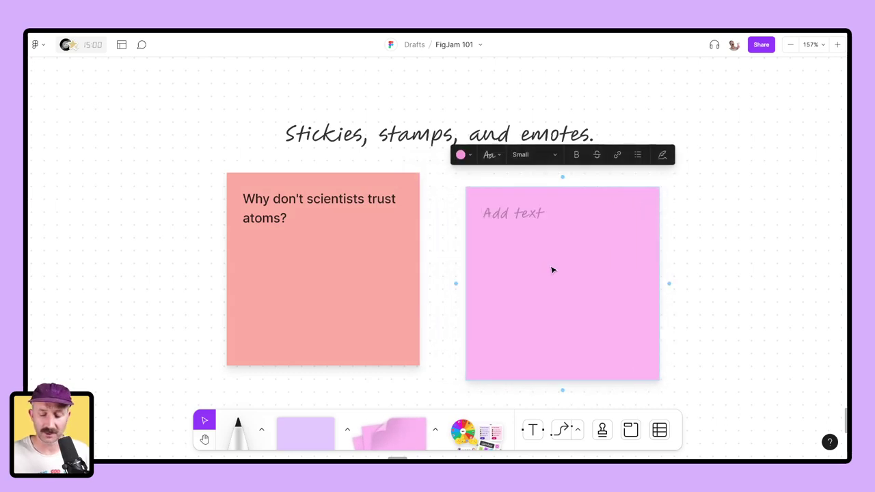
key(ctrl+z)
click(367, 271)
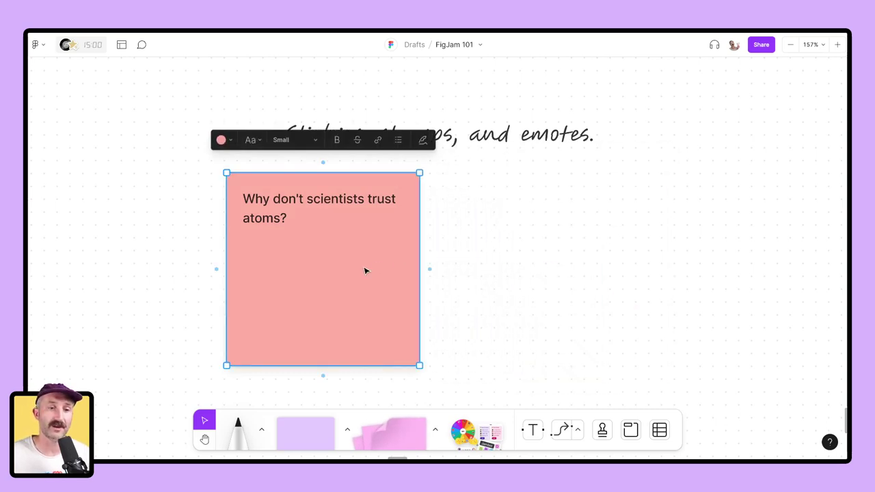
click(429, 269)
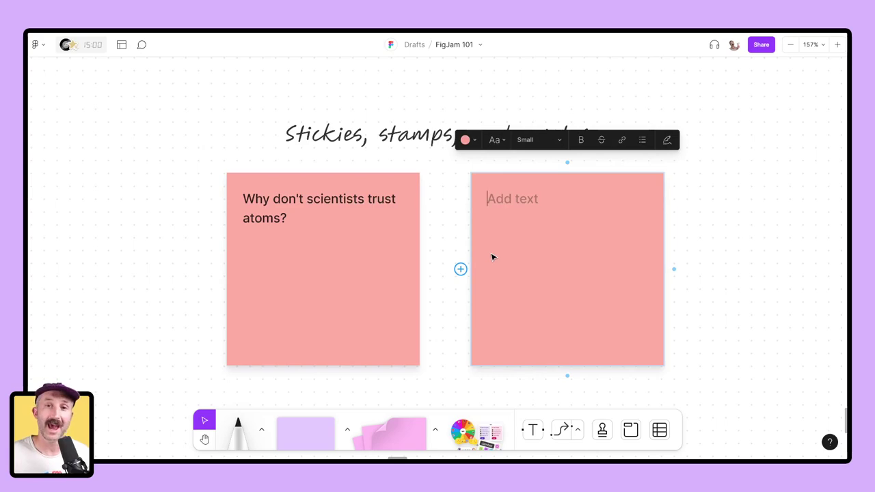
text(Because they make up everything!)
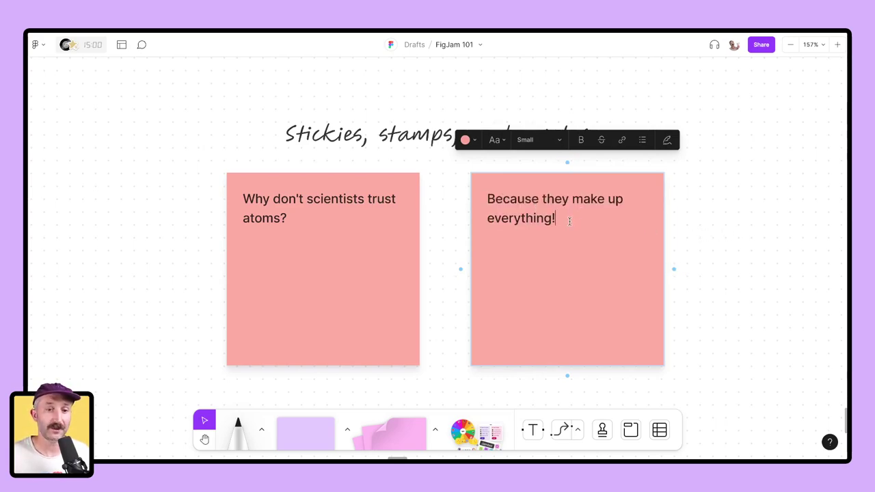
Format the punchline as Medium Scribbled text, with bold and strikethrough toggled back off
key(ctrl+a)
click(527, 142)
click(526, 156)
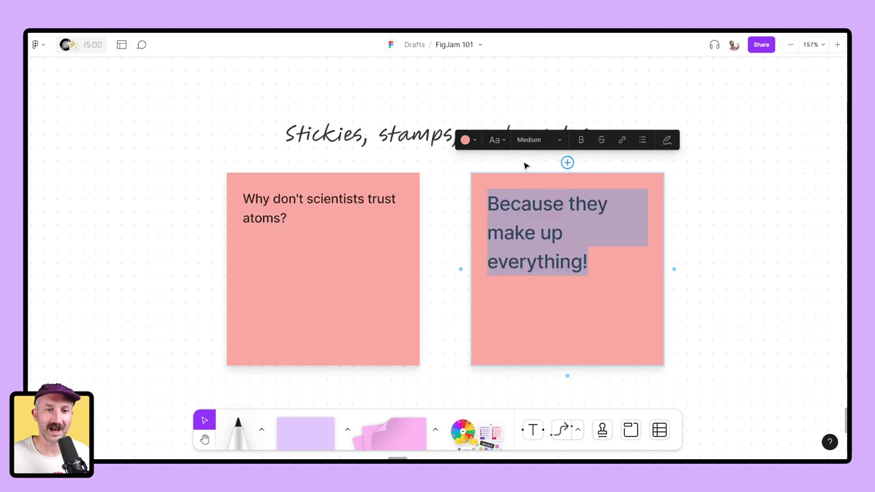
click(498, 142)
click(498, 189)
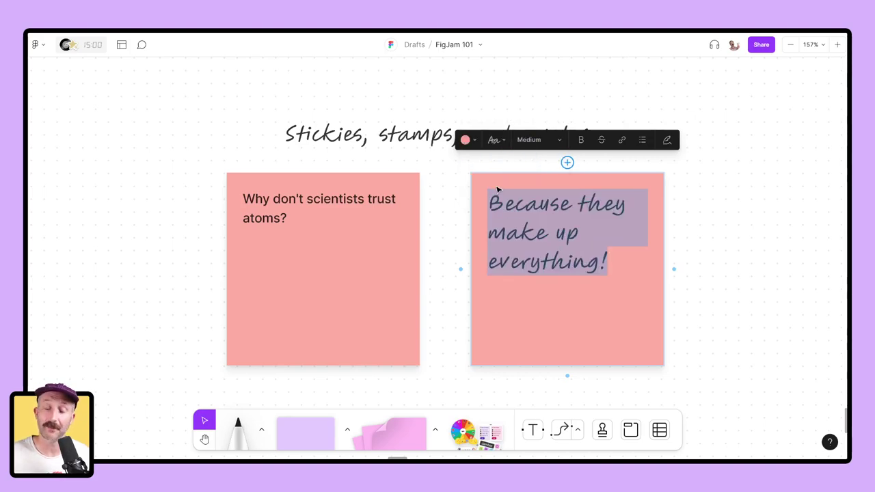
click(581, 139)
click(601, 139)
click(581, 139)
click(601, 140)
click(694, 217)
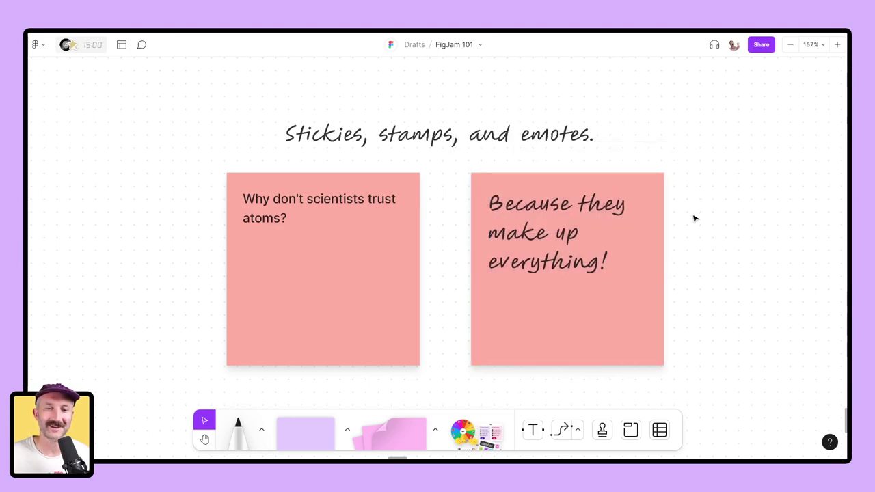
Stamp a thumbs-up on the answer sticky and a star and +1 on the question sticky
click(602, 429)
click(601, 299)
click(547, 305)
click(605, 432)
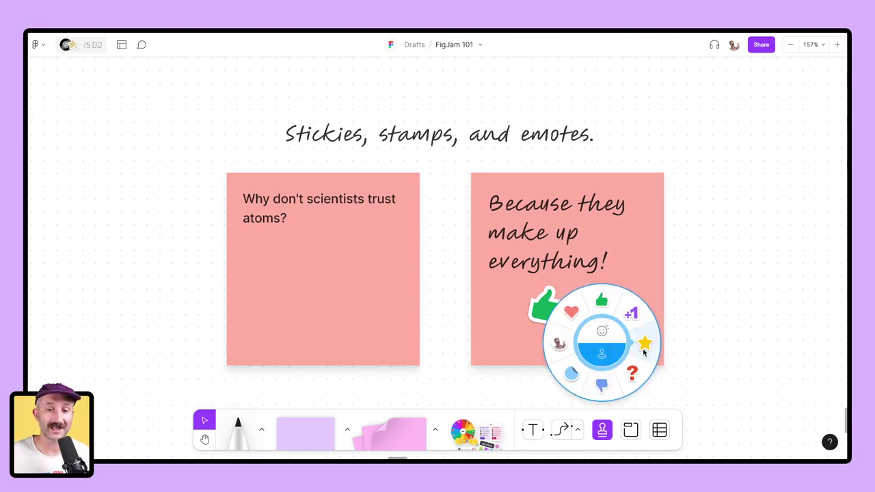
click(645, 344)
key(e)
click(395, 263)
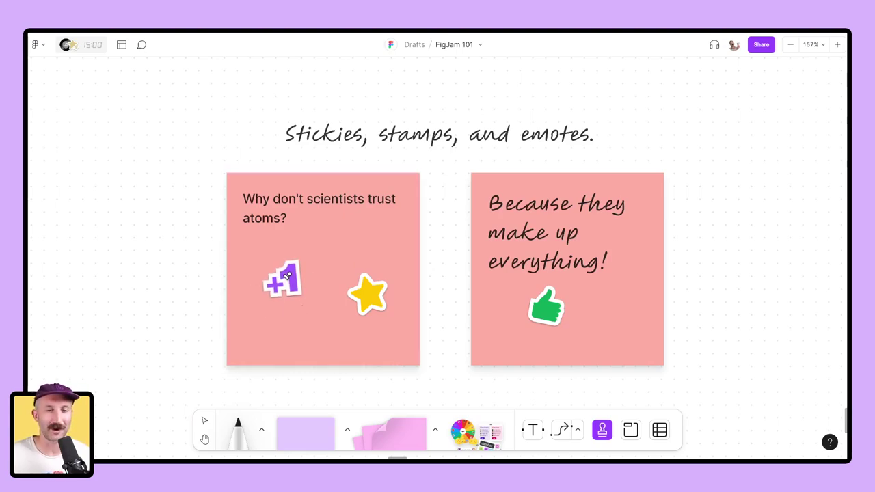
Send bursts of surprised-face and heart-eyes emotes across the stickies
key(e)
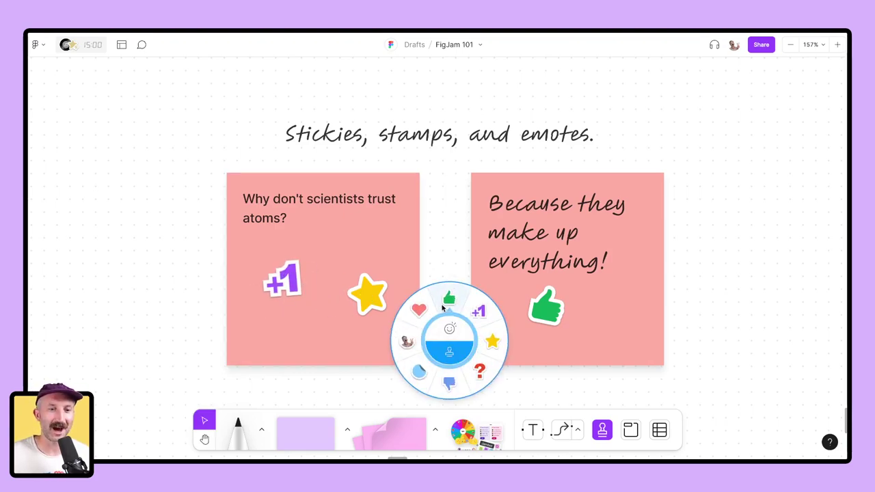
click(479, 311)
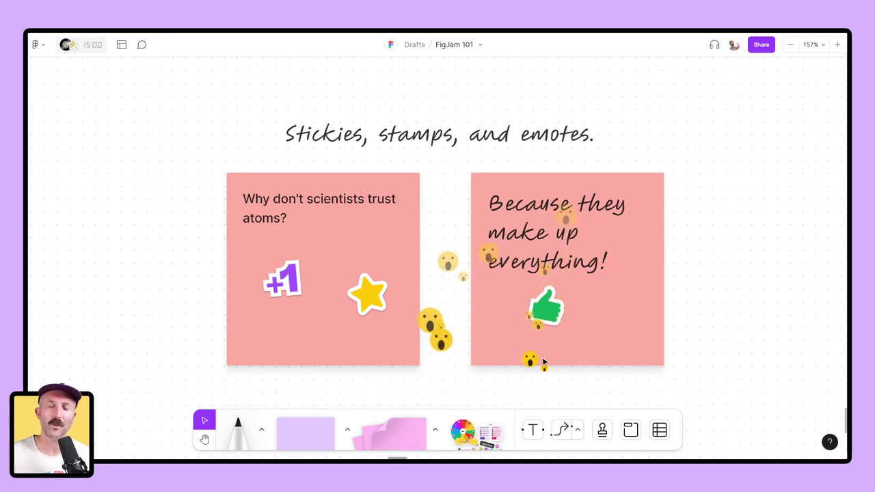
key(e)
click(490, 357)
mouse_move(490, 357)
mouse_down()
mouse_move(426, 355)
mouse_move(608, 369)
mouse_move(576, 377)
mouse_move(499, 363)
mouse_up()
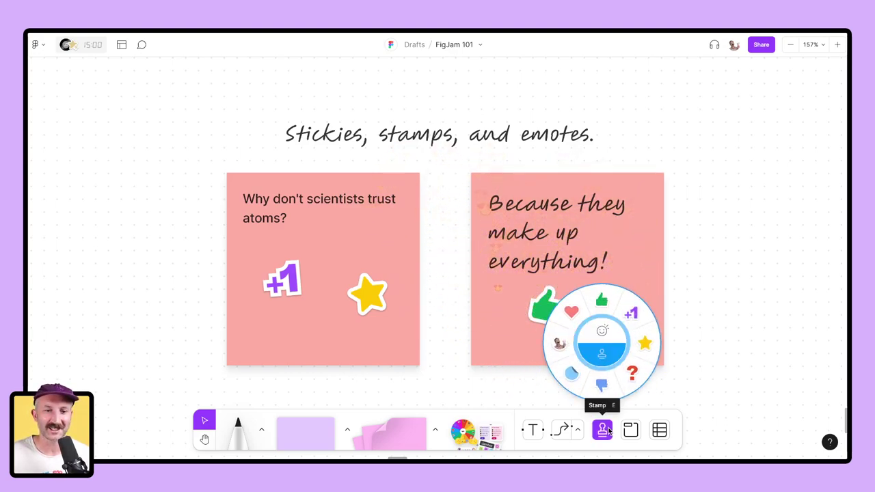
key(e)
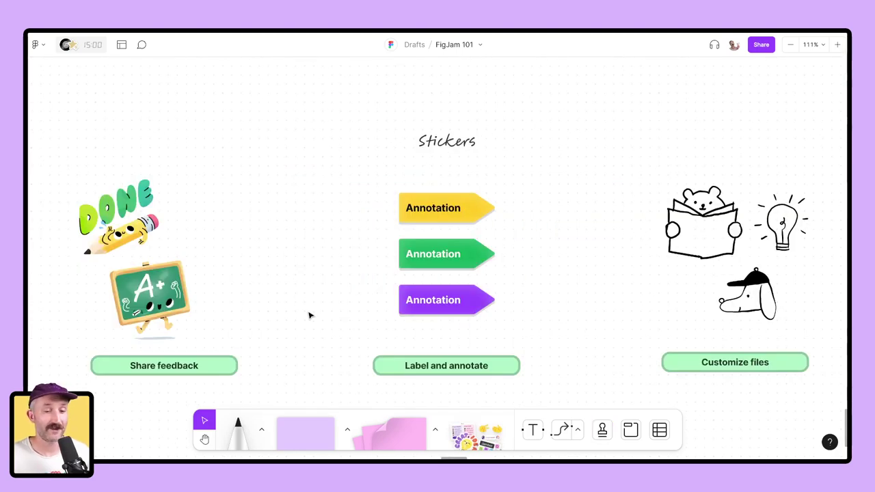
Search the sticker library for 'great' and place the Great Idea sticker in the Stickers area
click(469, 438)
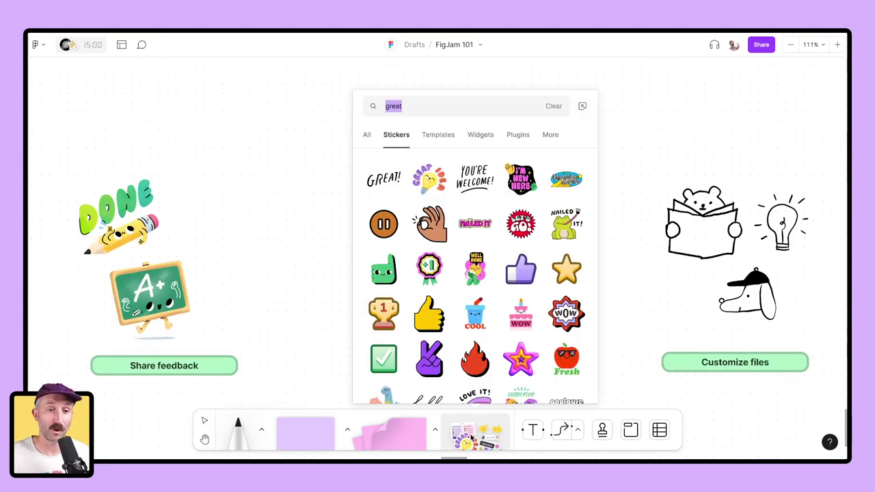
click(436, 137)
click(396, 136)
drag(430, 179, 240, 220)
click(293, 255)
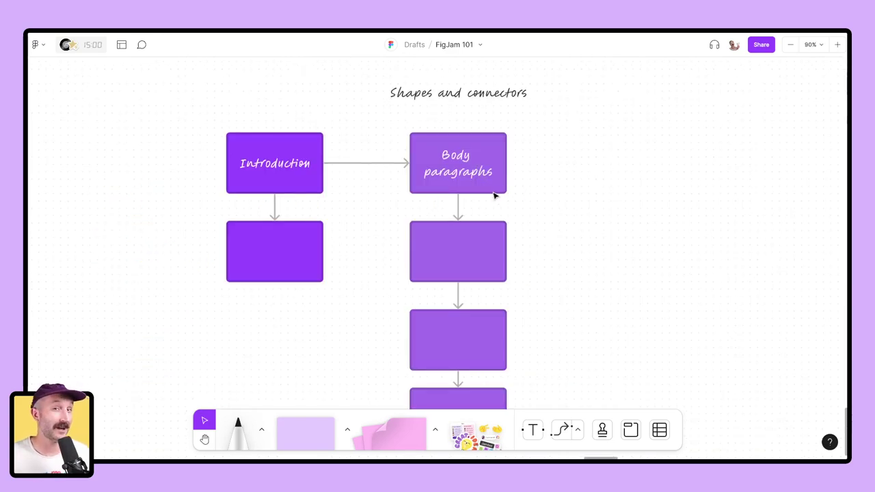
Add a document shape below the left column, then delete it
drag(315, 440, 275, 353)
click(140, 272)
click(147, 248)
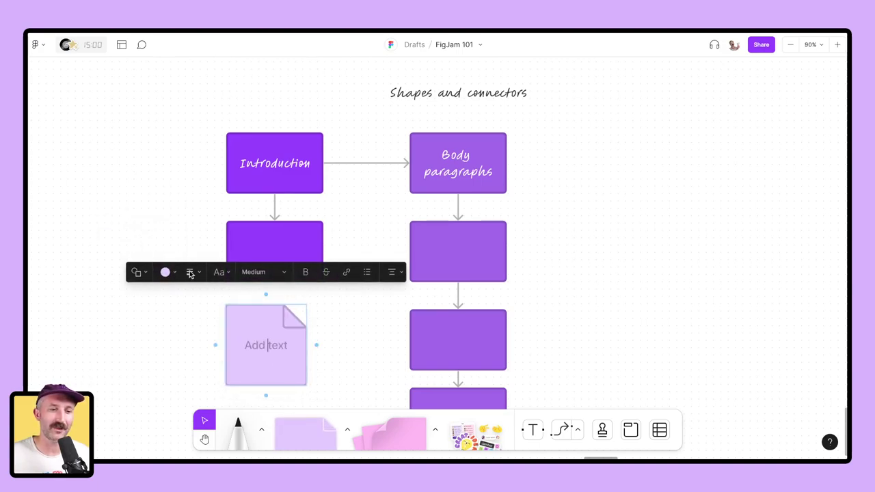
click(355, 336)
click(283, 339)
key(Delete)
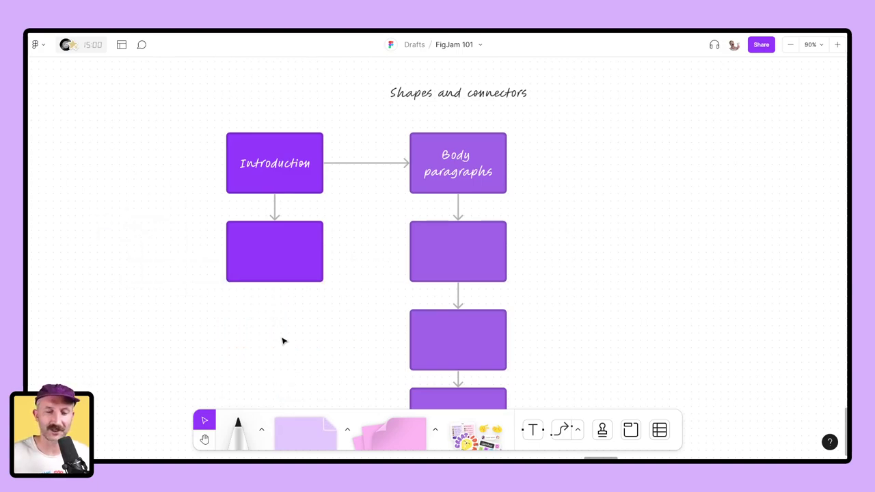
Add a connected 'Conclusion' box to the right of Body paragraphs and move it further right
click(462, 166)
click(527, 162)
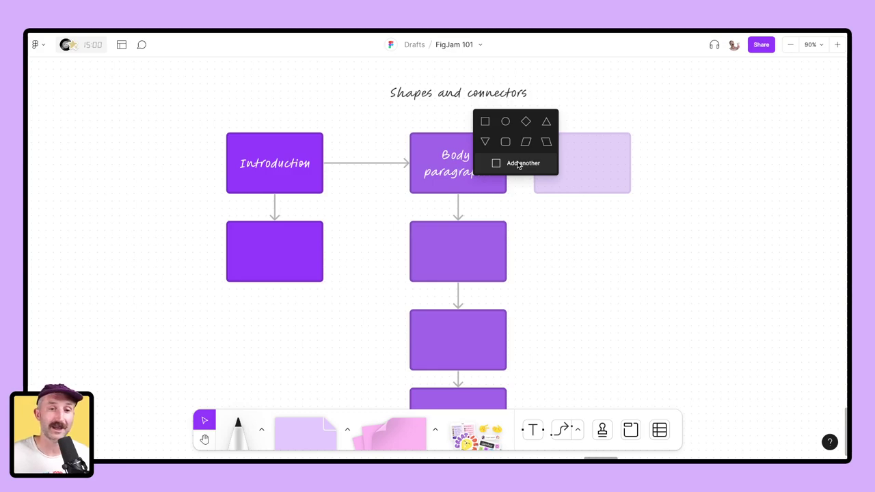
click(520, 163)
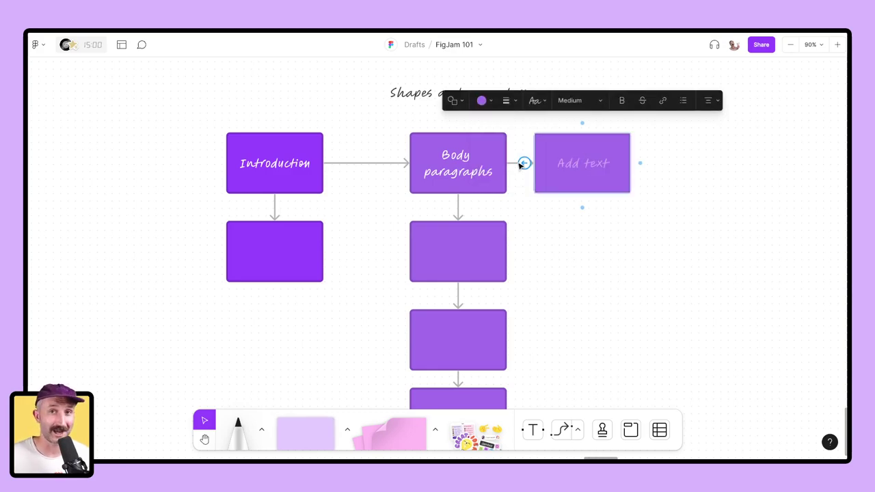
text(Conclusion)
key(Escape)
drag(579, 189, 639, 186)
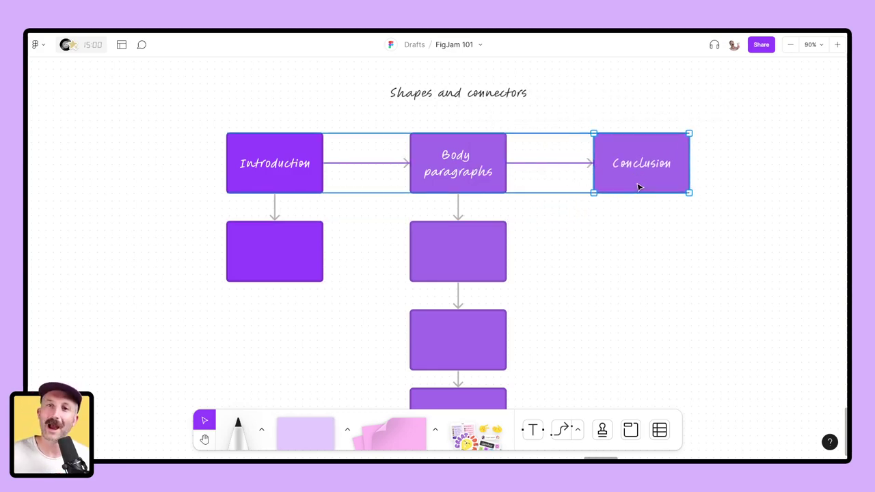
Label the connector into Conclusion 'last' and add an empty connected box below Conclusion
click(543, 164)
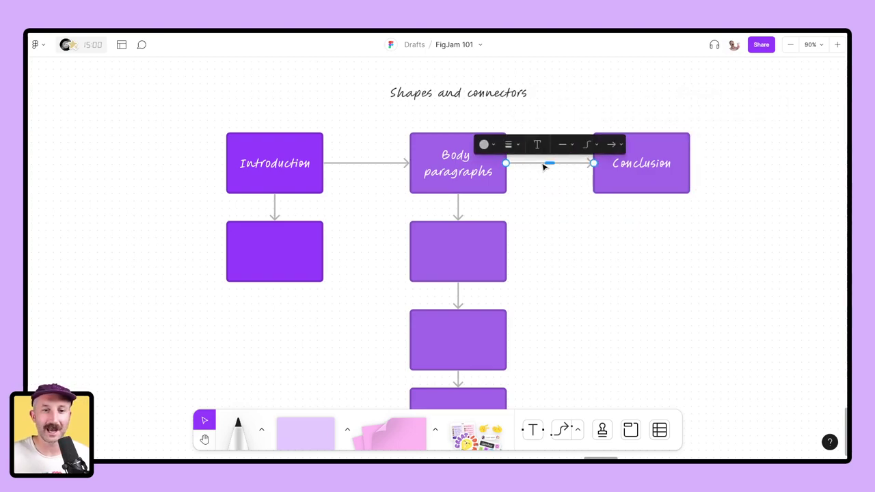
click(539, 147)
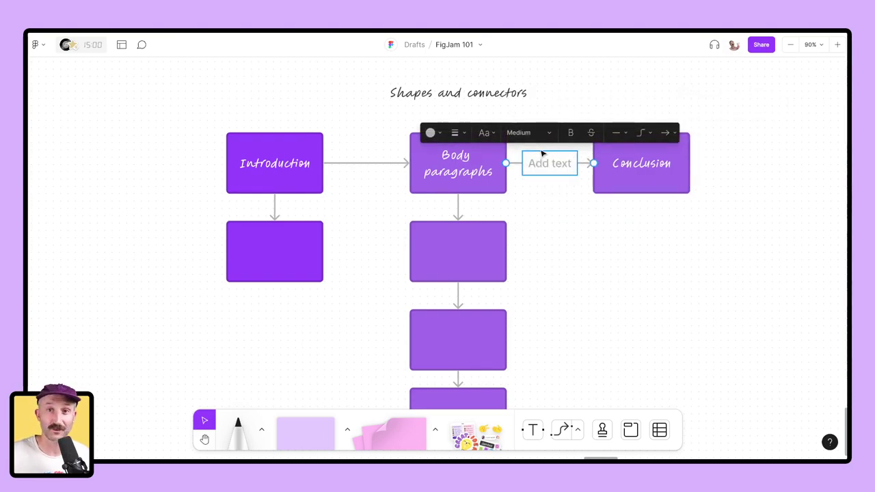
text(last)
click(643, 181)
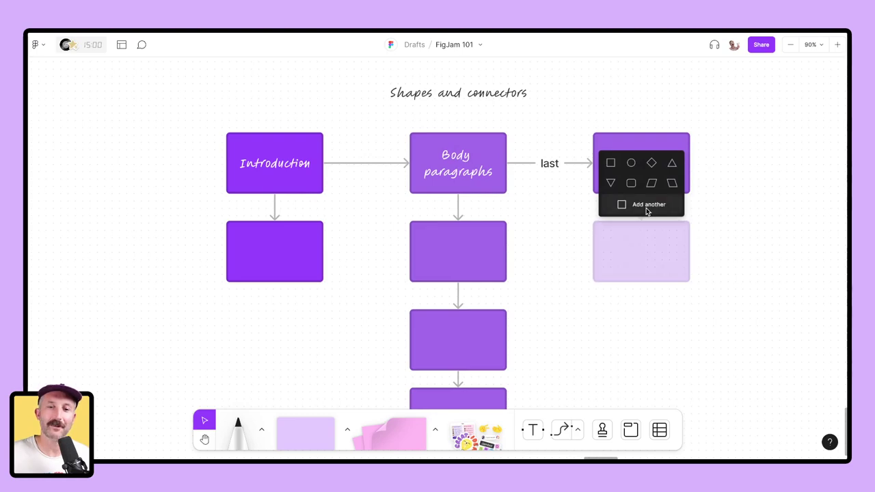
click(641, 212)
click(734, 229)
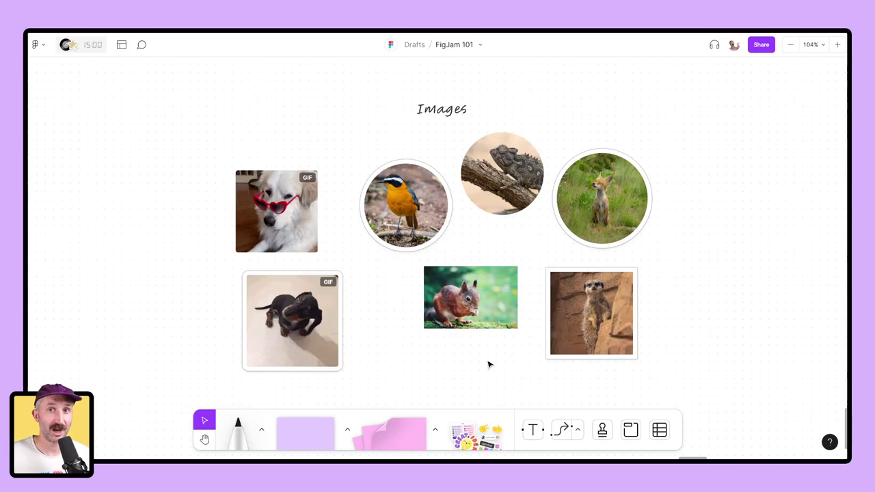
Give the chameleon and squirrel images white borders
click(299, 326)
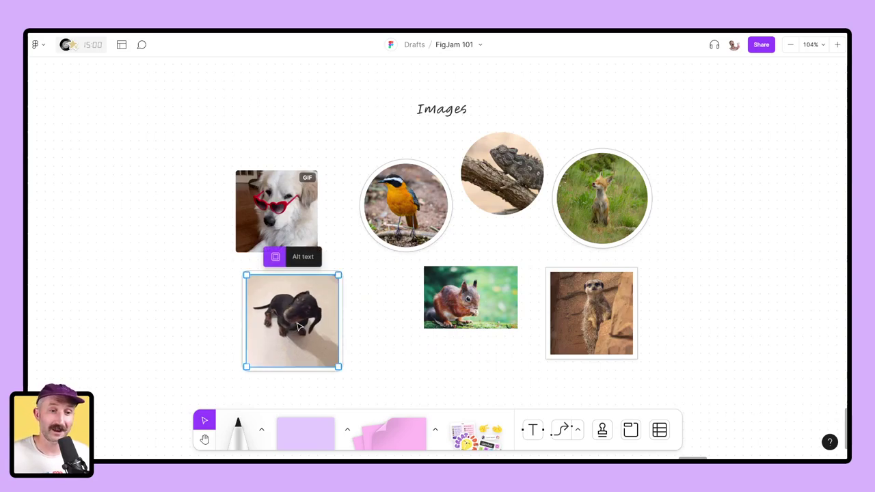
click(484, 359)
drag(488, 364, 487, 136)
click(471, 115)
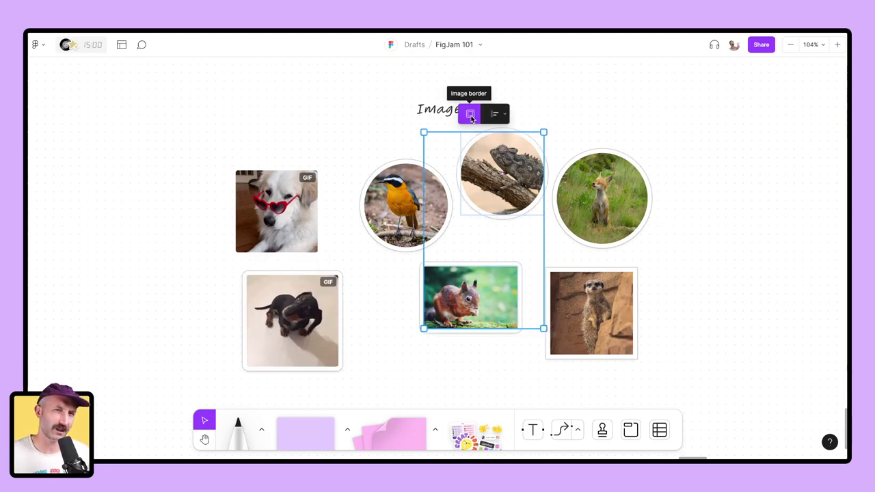
click(763, 296)
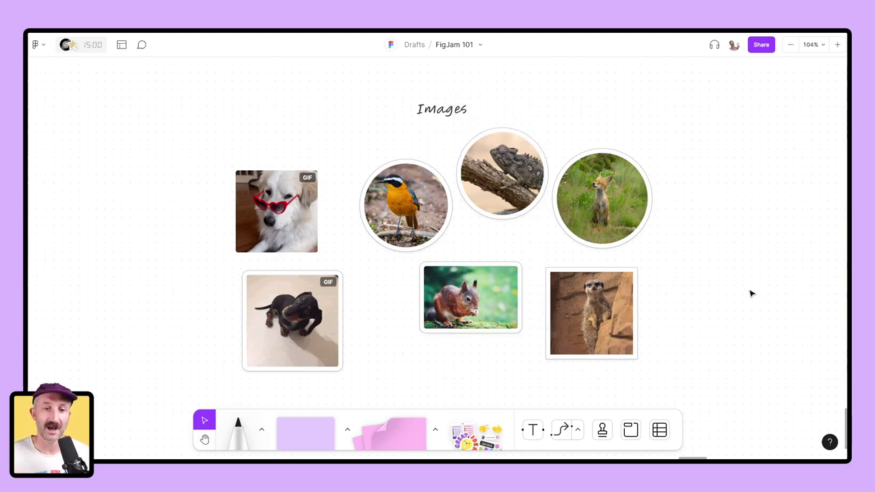
Crop the meerkat photo to a Circle shape
click(584, 329)
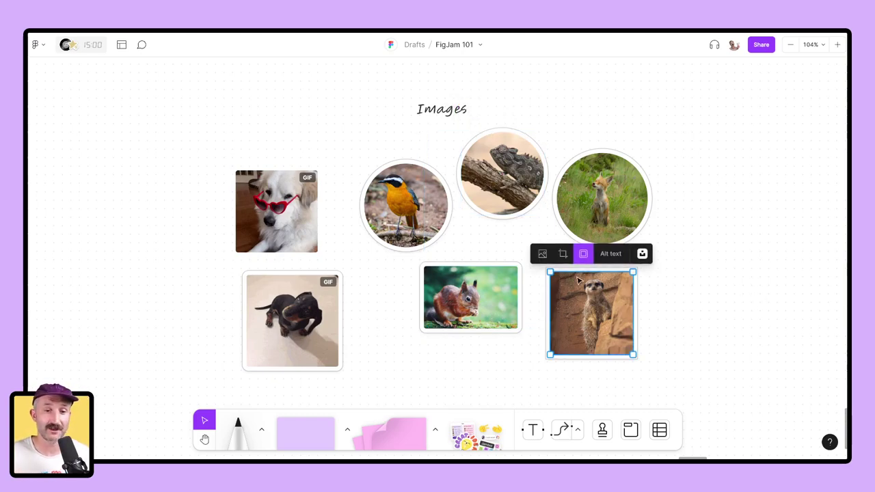
double_click(580, 279)
click(593, 254)
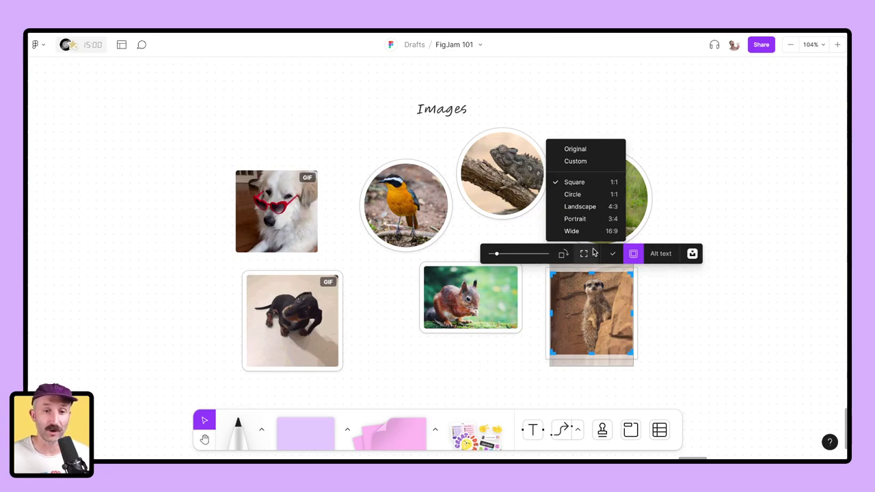
click(575, 195)
click(695, 301)
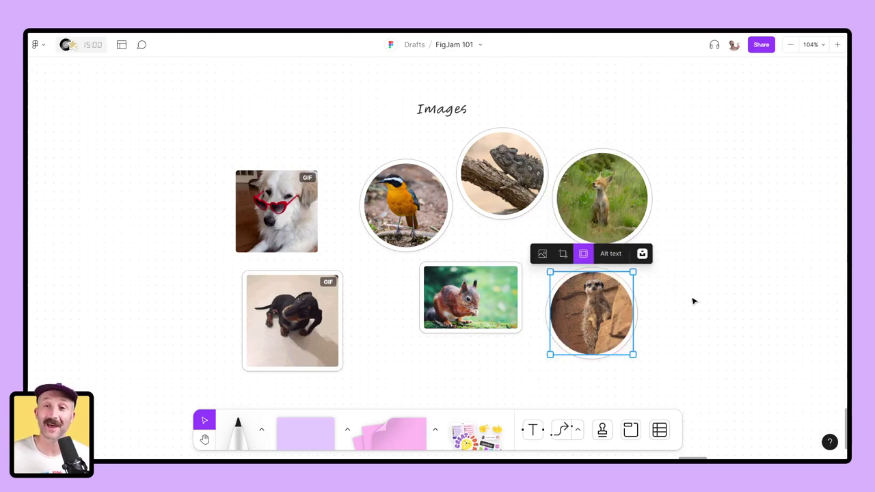
click(693, 301)
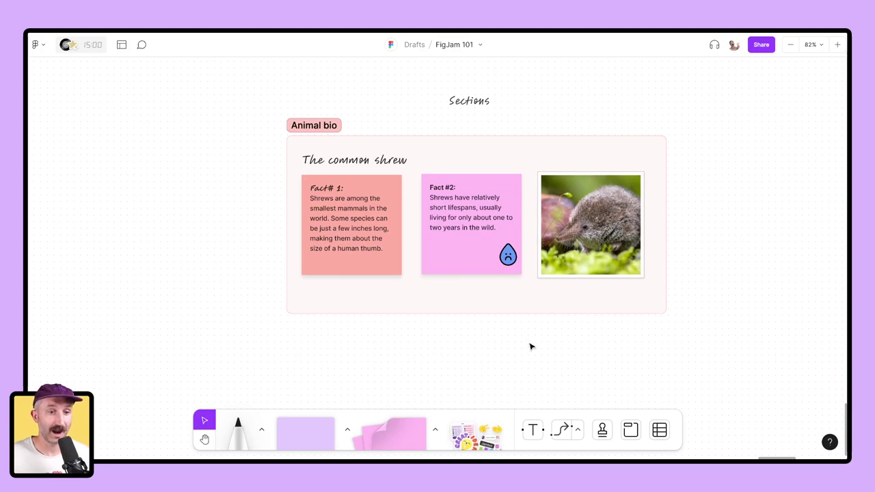
Draw a new section below Animal bio and name it 'Rescources'
click(631, 432)
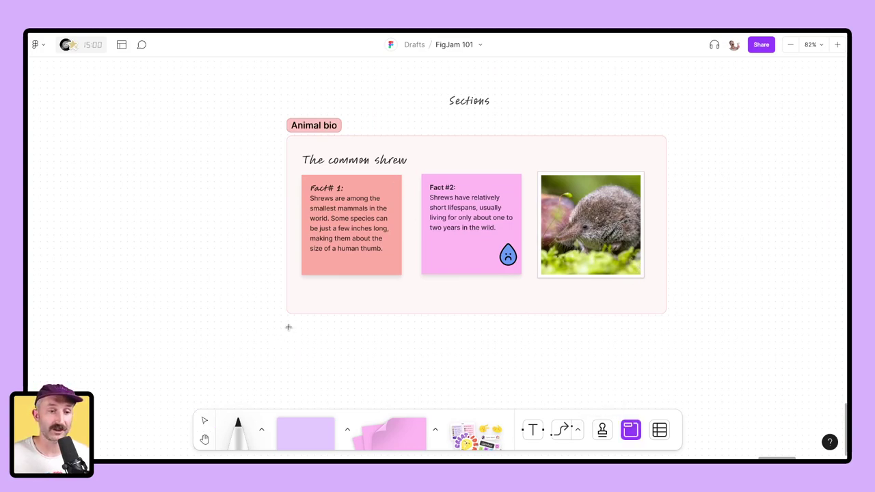
drag(286, 326, 666, 386)
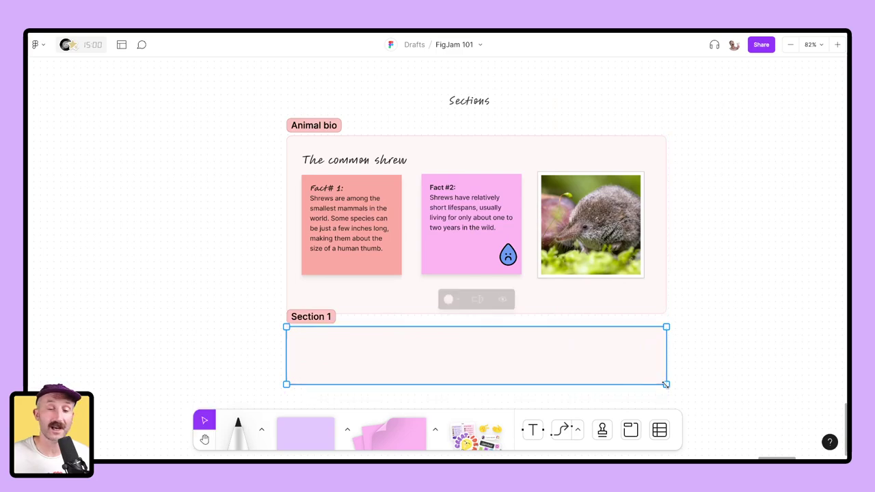
double_click(305, 317)
text(Rescources)
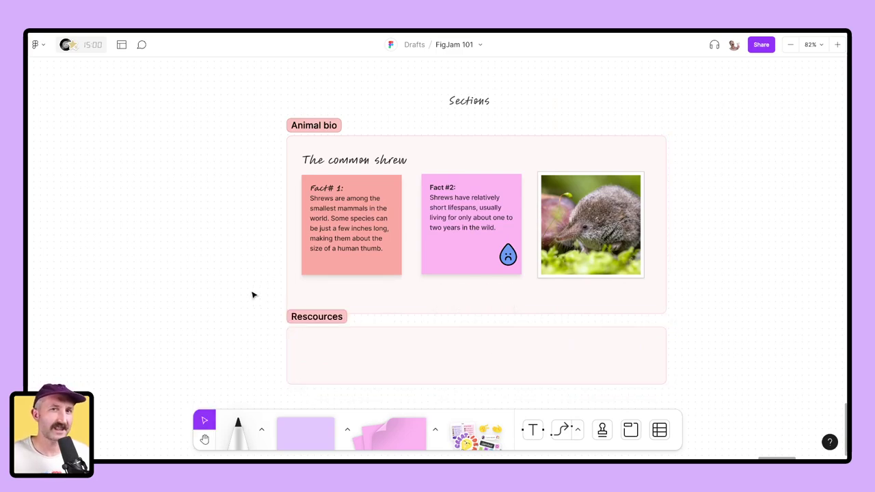
click(580, 245)
Select the Fact stickies, undo an accidental move of Animal bio, then jump to Widgets
click(472, 225)
click(380, 221)
drag(300, 133, 245, 127)
key(ctrl+z)
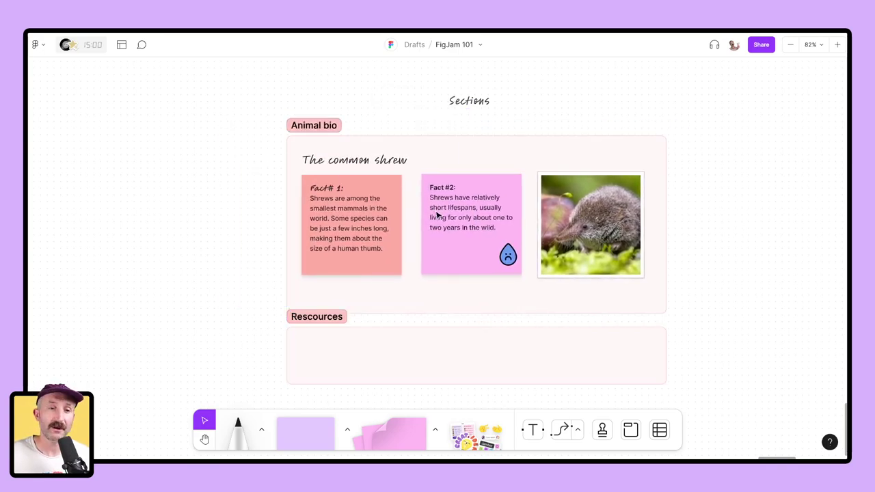
scroll(441, 208, down, 5)
scroll(389, 220, up, 3)
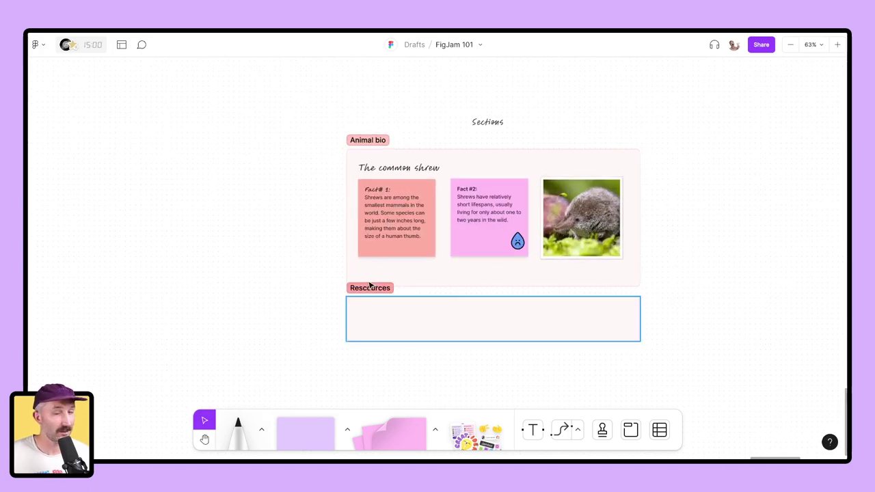
key(n)
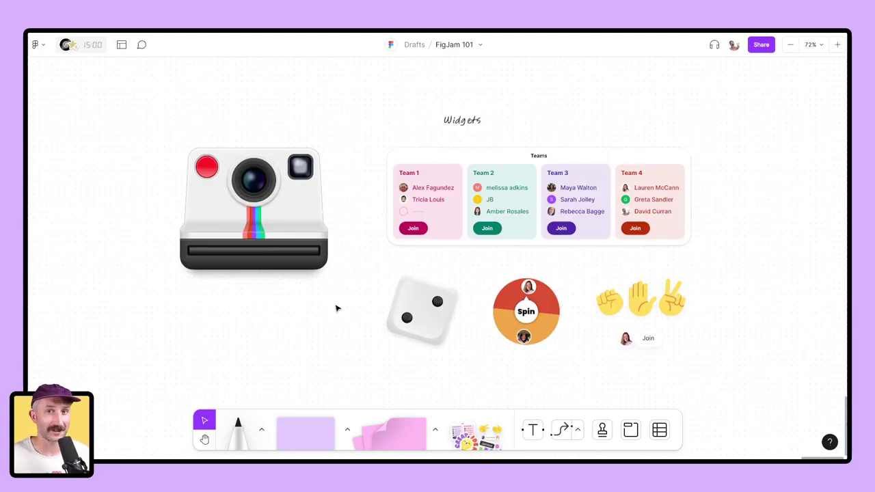
Roll the dice, spin the name spinner, and place a photo-booth snapshot right of the Teams widget
click(420, 311)
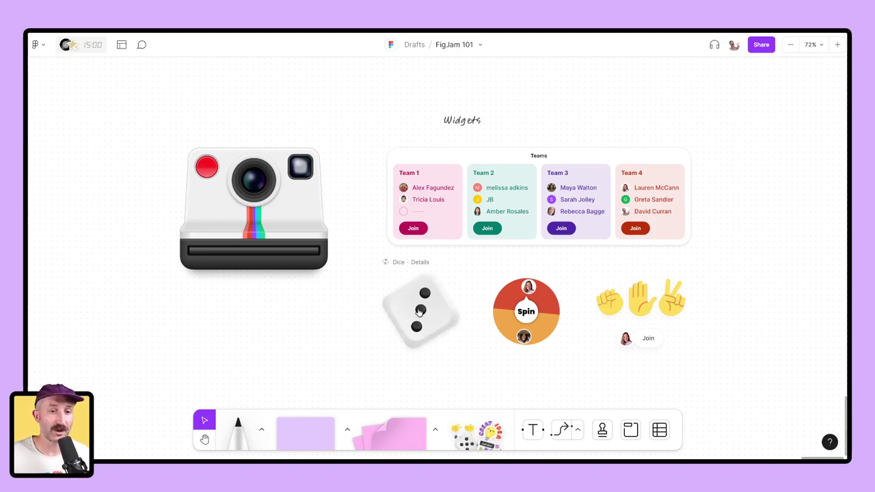
click(517, 312)
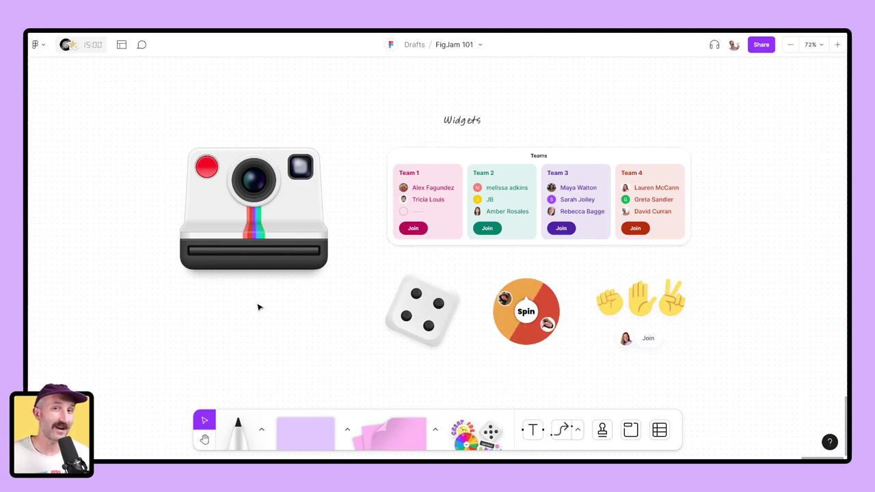
scroll(258, 307, down, 2)
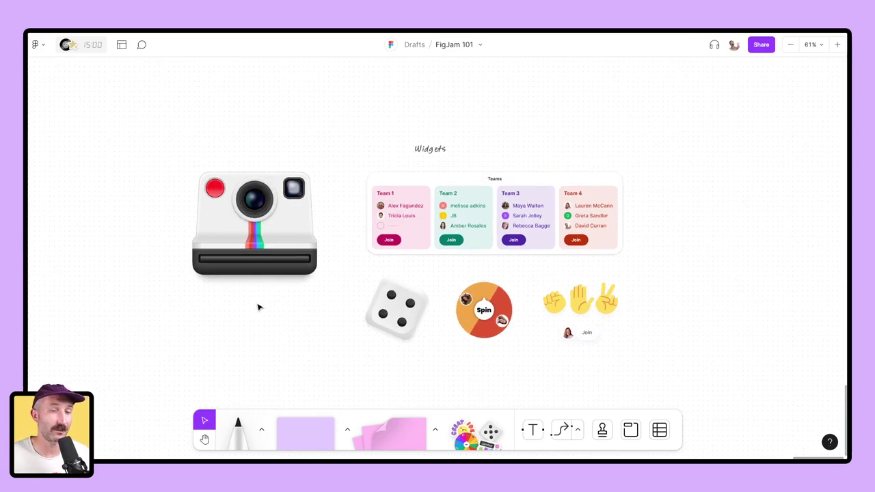
click(215, 189)
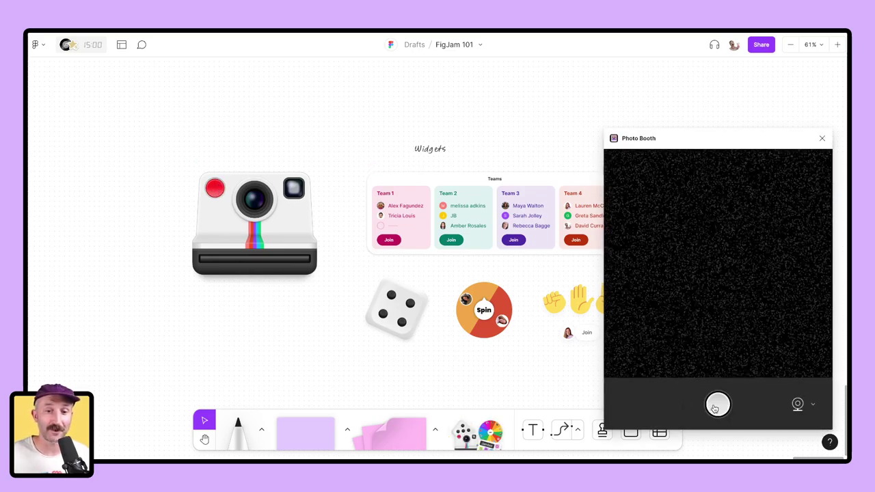
click(717, 405)
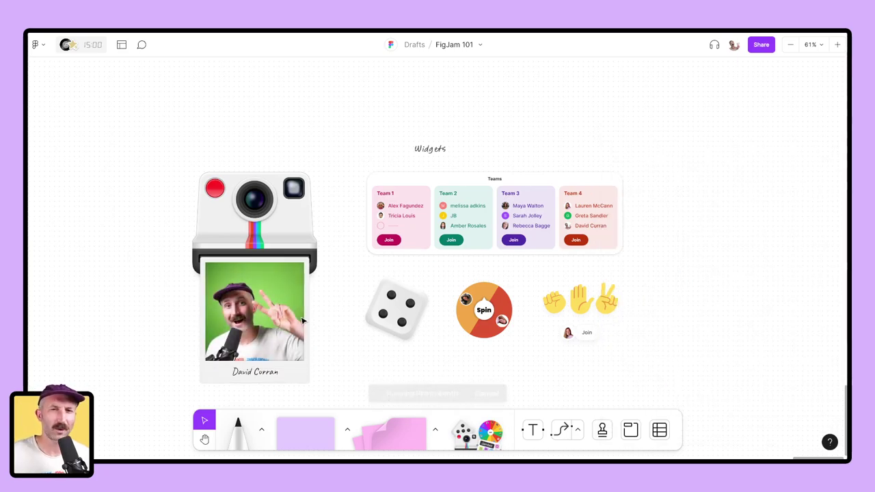
drag(303, 322, 722, 262)
Search the widgets library for 'voice' and place a Voice Memo widget on the canvas
scroll(723, 262, up, 2)
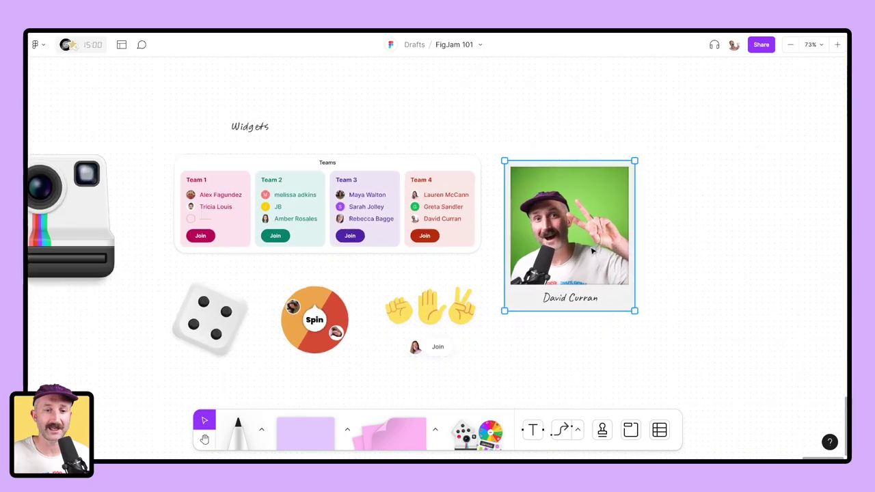
click(474, 431)
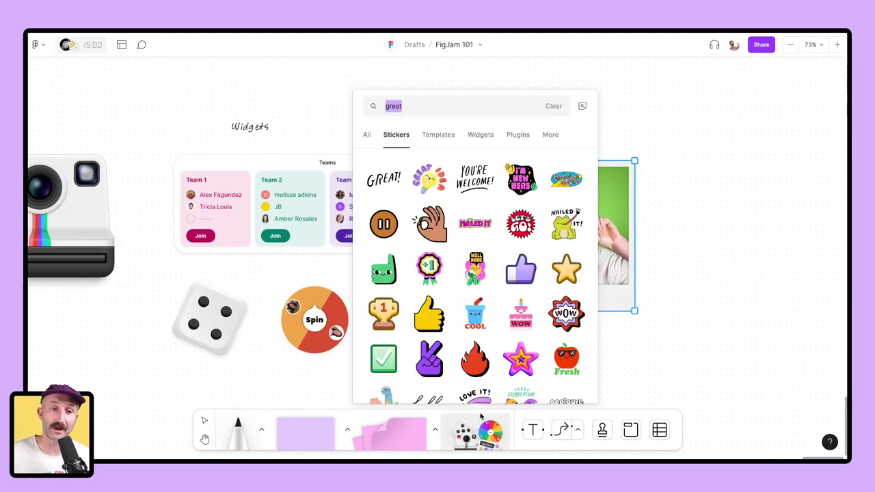
click(481, 134)
text(volce)
drag(444, 216, 602, 263)
Record a 0:06 voice memo and title it 'Fun fact'
click(602, 263)
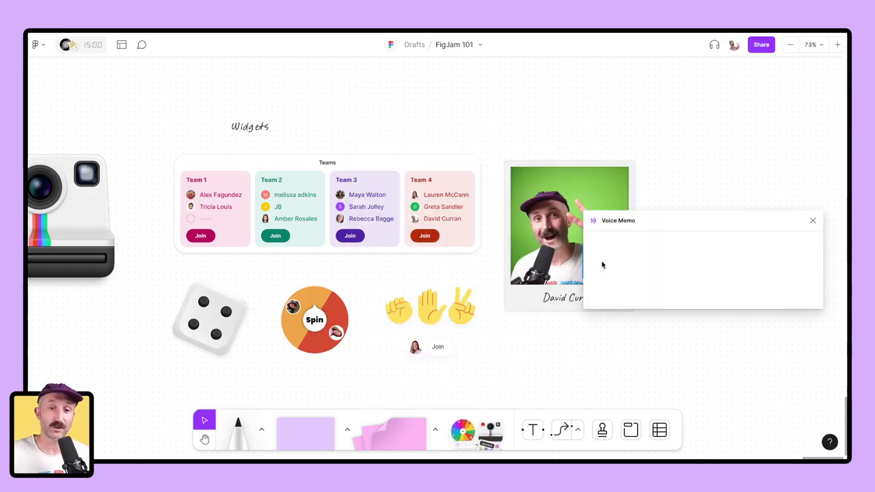
click(678, 272)
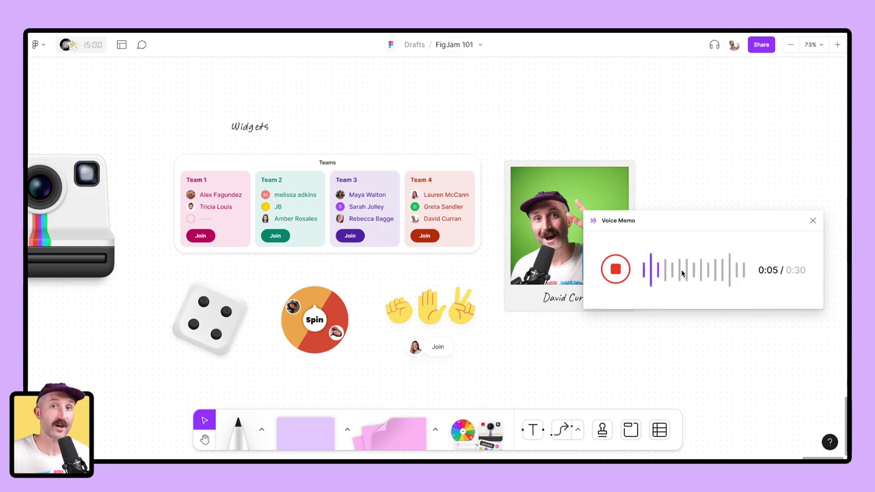
click(615, 269)
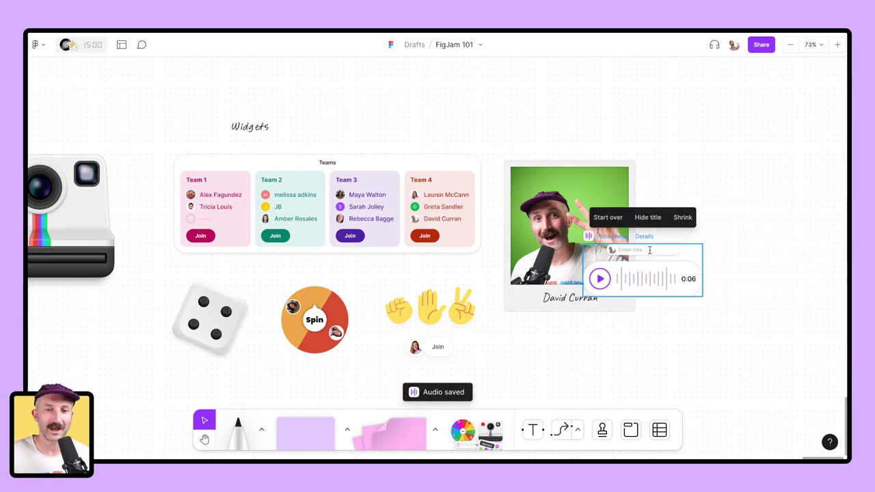
click(646, 250)
text(Fun fact)
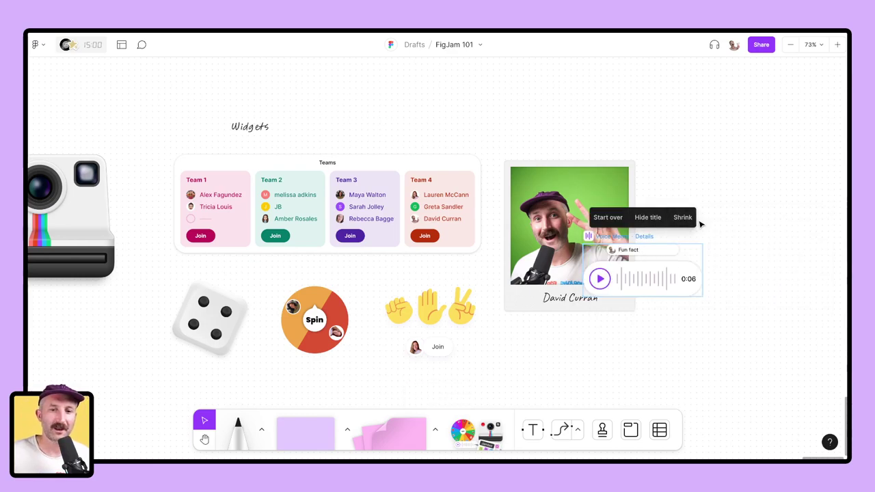
key(Escape)
Hide the memo's title and set it on the snapshot's bottom edge
click(652, 255)
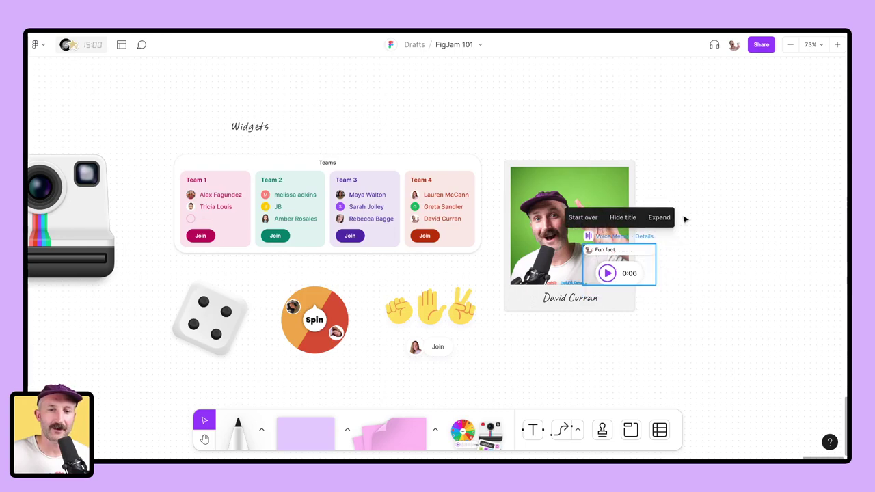
click(623, 216)
drag(618, 260, 584, 279)
drag(599, 204, 617, 189)
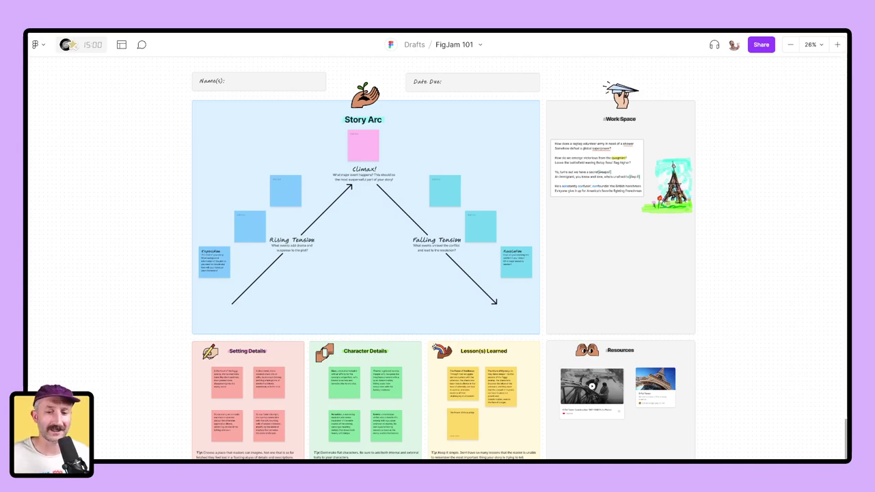
Scroll across the Story Arc board to view its setting, character, lesson and resources sections
scroll(363, 116, up, 10)
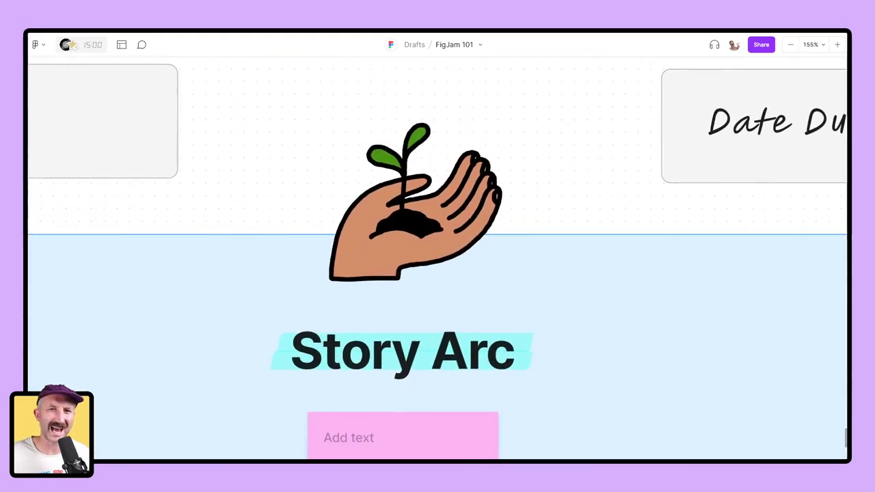
scroll(437, 257, right, 10)
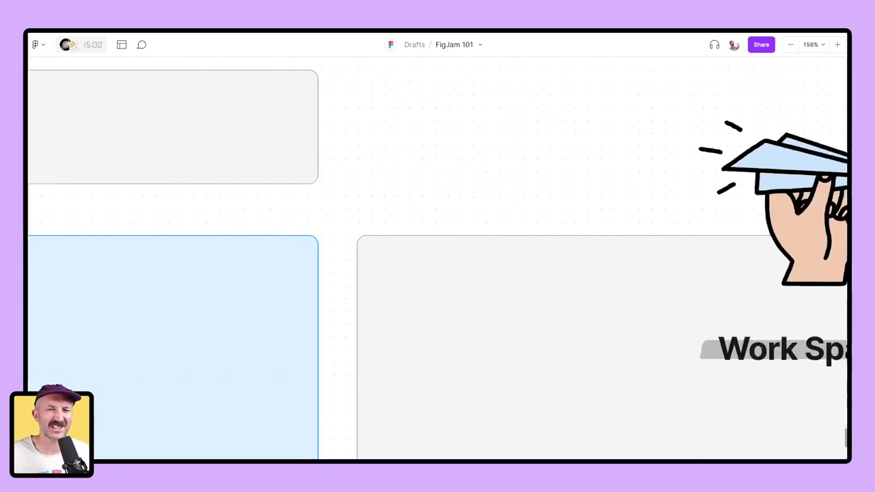
scroll(437, 258, down, 5)
scroll(438, 257, down, 5)
scroll(437, 258, down, 3)
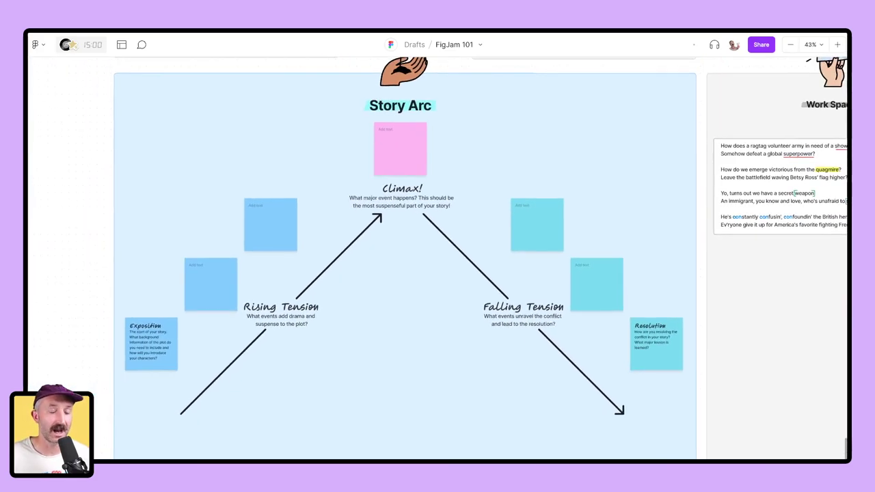
scroll(438, 258, down, 5)
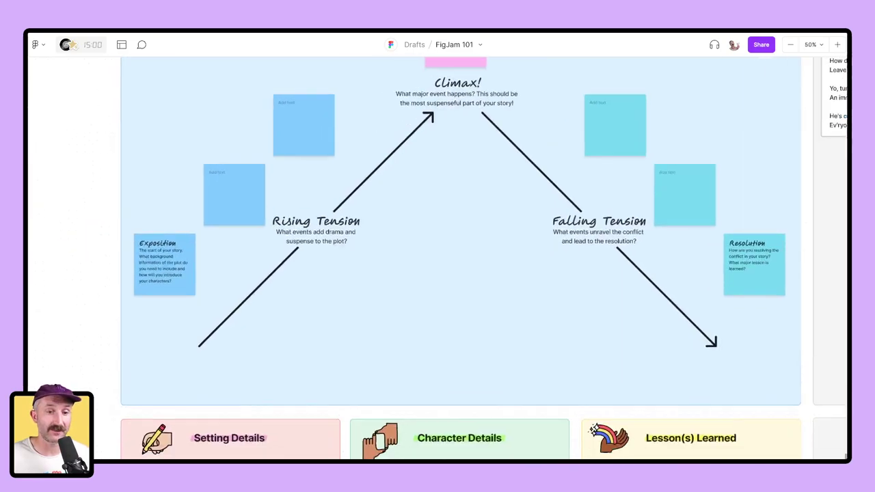
scroll(438, 257, up, 5)
scroll(438, 257, right, 10)
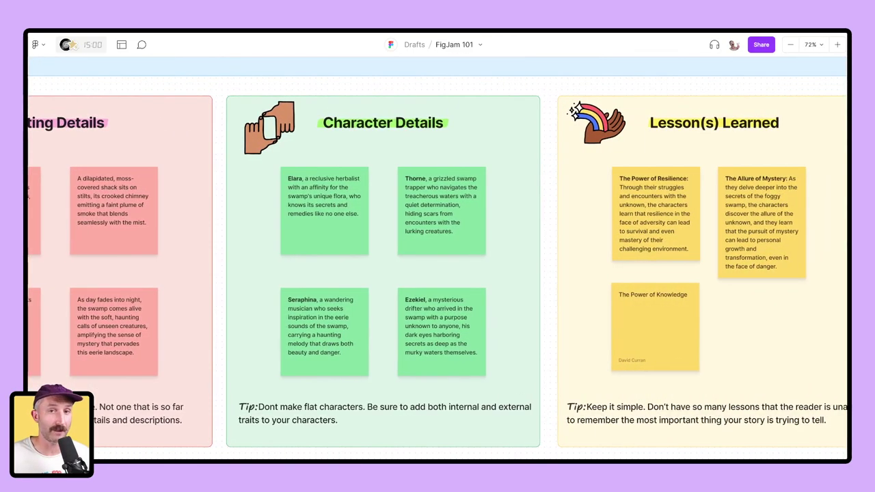